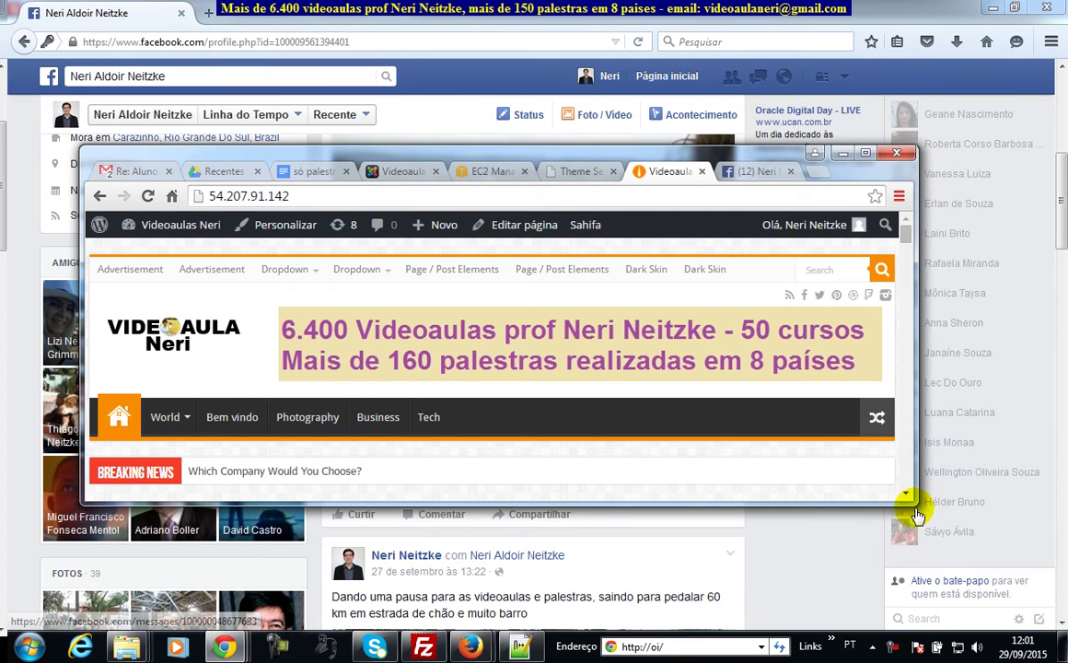
# - Move and enlarge the browser window showing the WordPress site until it fills most of the screen
pyautogui.moveTo(910, 497); pyautogui.dragTo(1047, 503)
pyautogui.moveTo(502, 153); pyautogui.dragTo(479, 149)
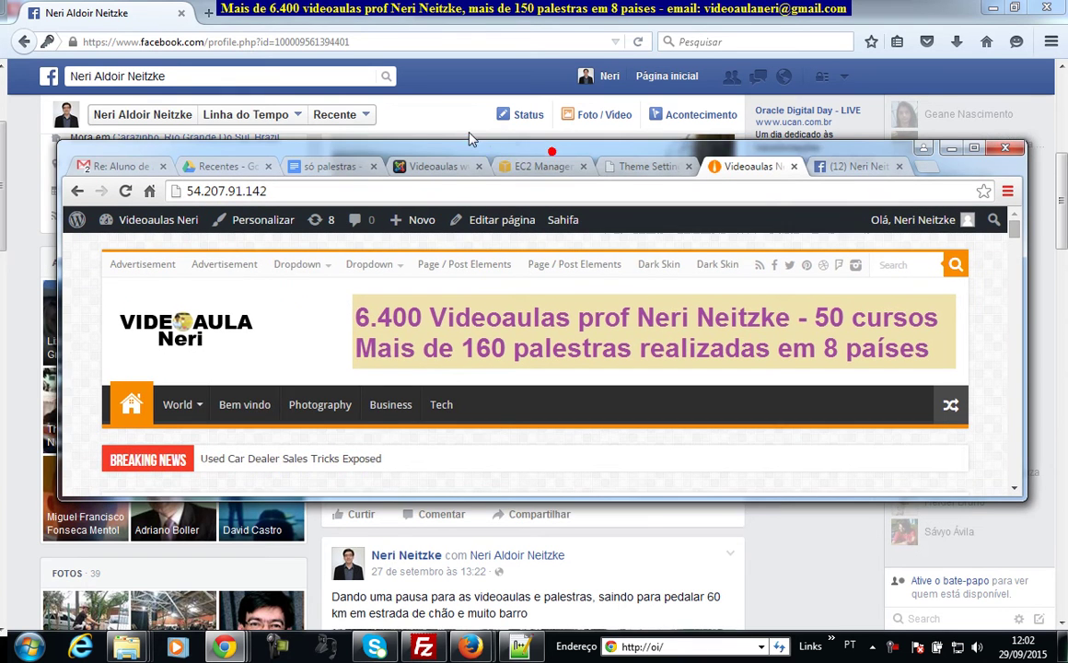
pyautogui.moveTo(686, 158); pyautogui.dragTo(629, 144)
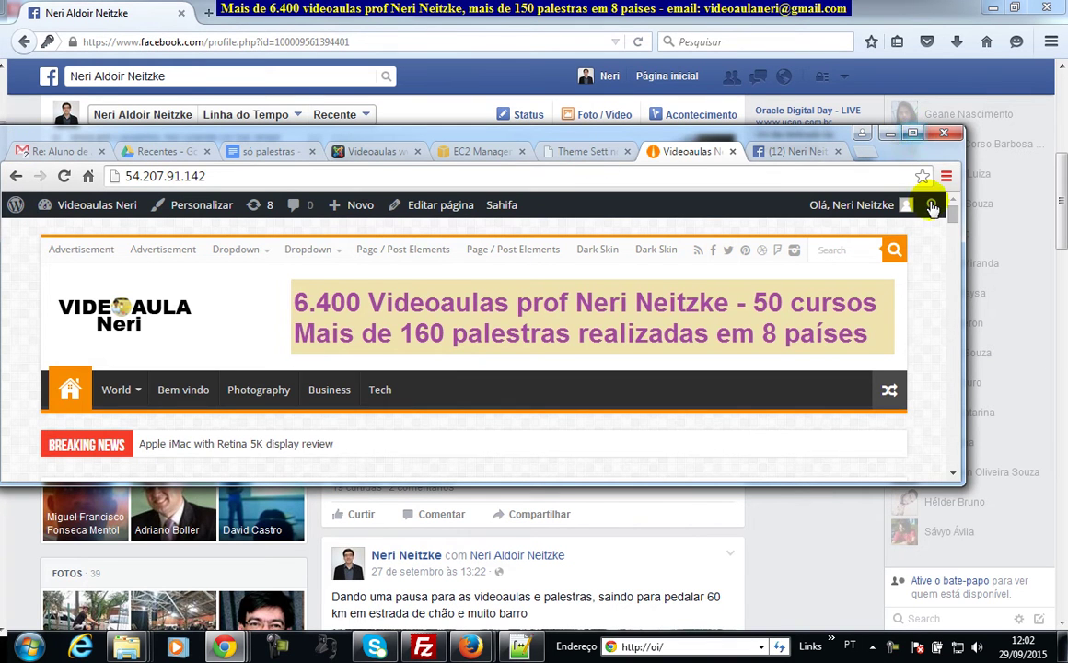
pyautogui.moveTo(961, 480); pyautogui.dragTo(1057, 625)
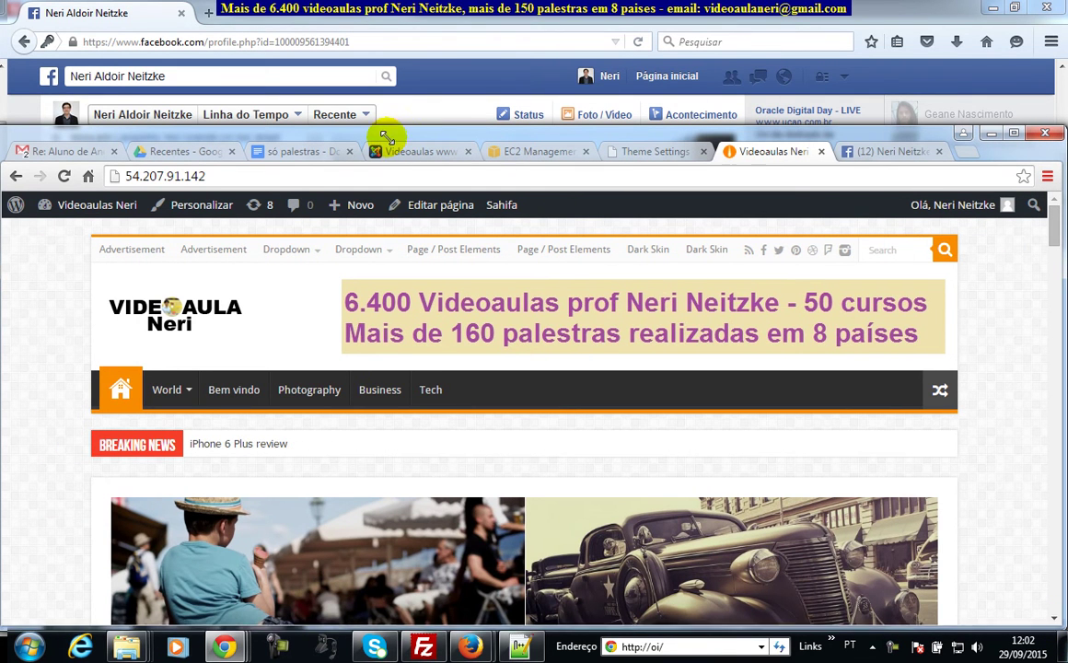
pyautogui.moveTo(388, 75); pyautogui.dragTo(399, 59)
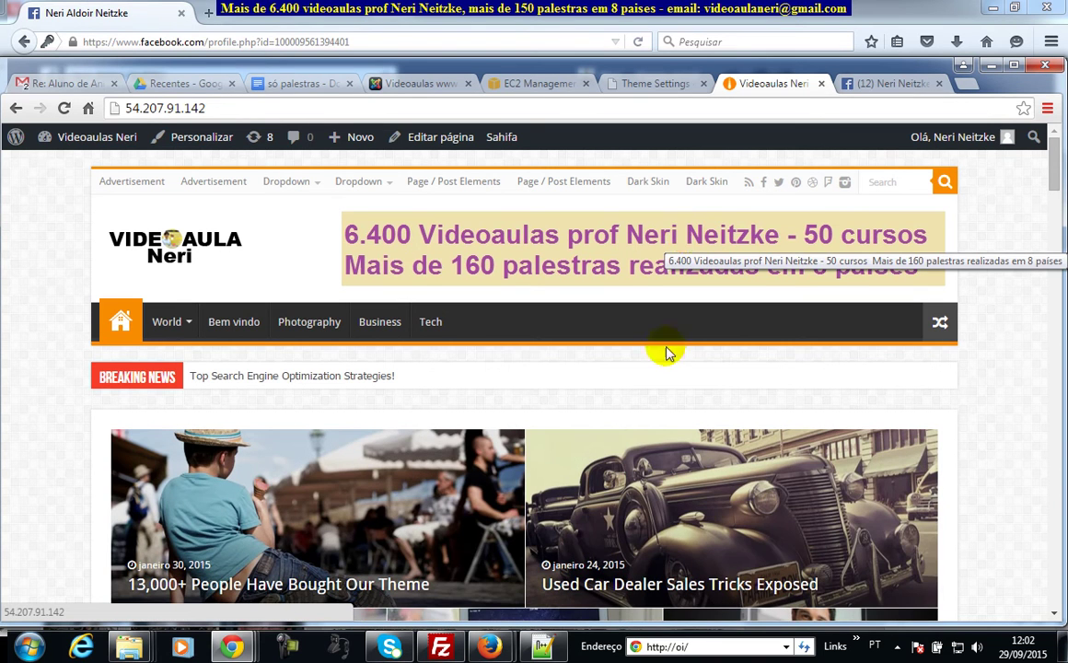
# - Switch to the file explorer and locate the theme's favicon file in Amazon Wordpress Sahifa\Utilitarios\sahifa5.3.2\sahifa
pyautogui.click(444, 649)
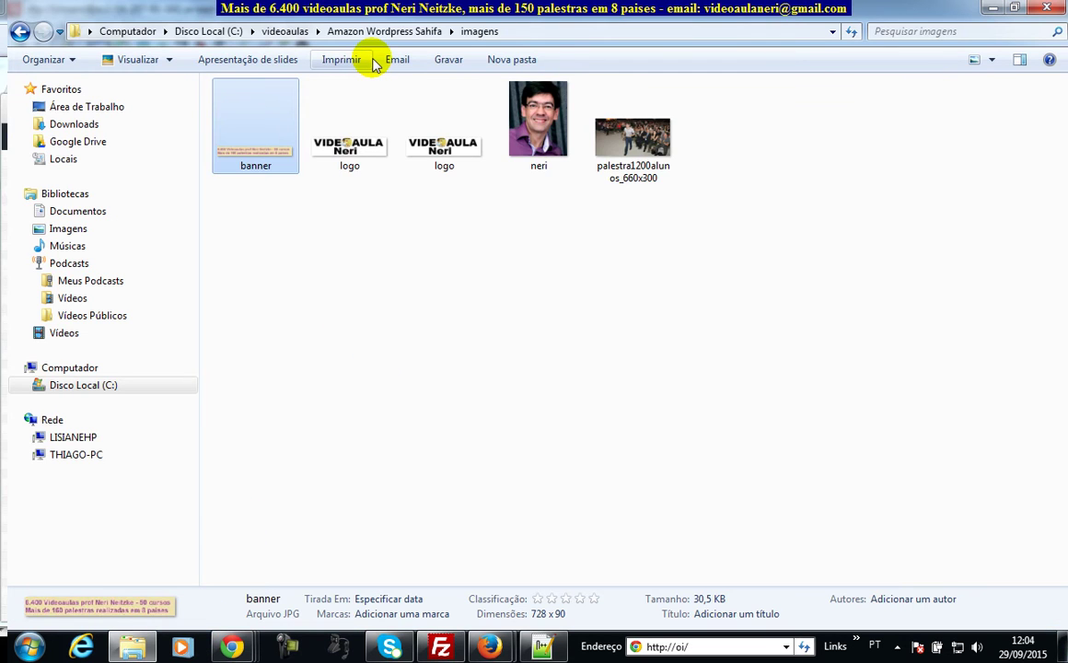
pyautogui.press('BackSpace')
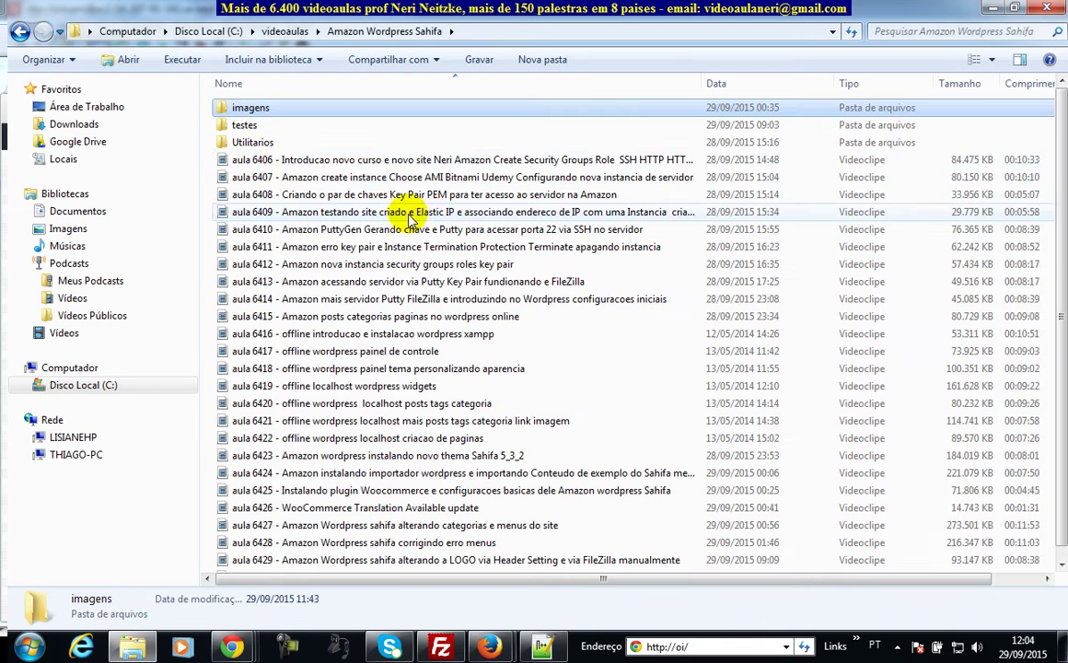
pyautogui.click(264, 146)
pyautogui.doubleClick(263, 143)
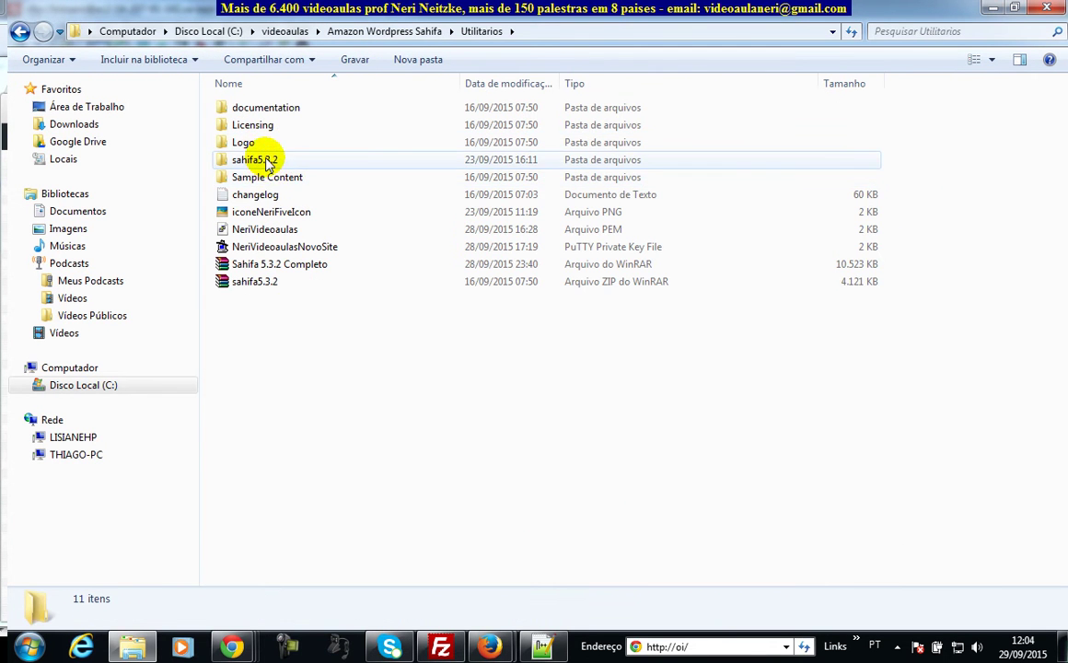
pyautogui.doubleClick(268, 161)
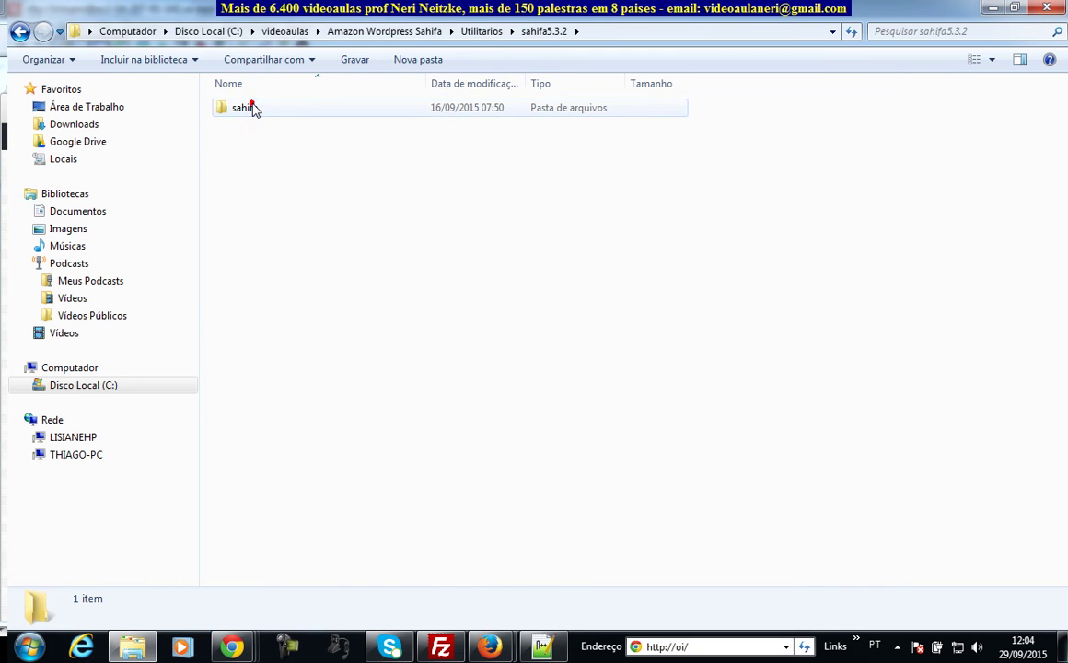
pyautogui.doubleClick(251, 107)
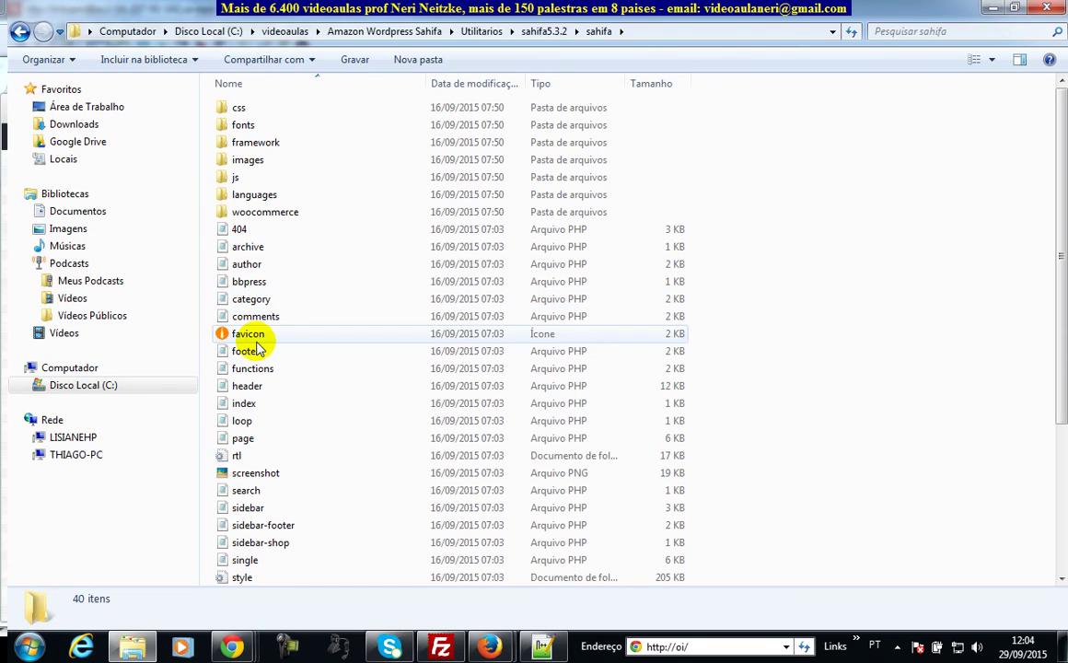
pyautogui.click(255, 337)
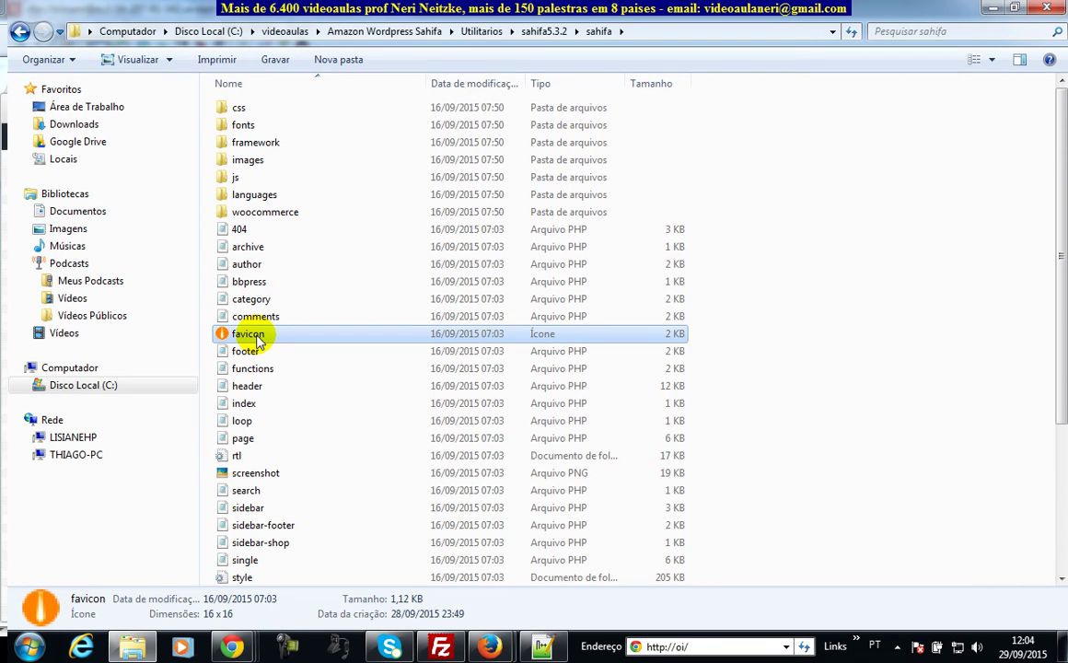
# - Inspect the favicon file in Paint at 800% zoom and close Paint without changes
pyautogui.rightClick(255, 333)
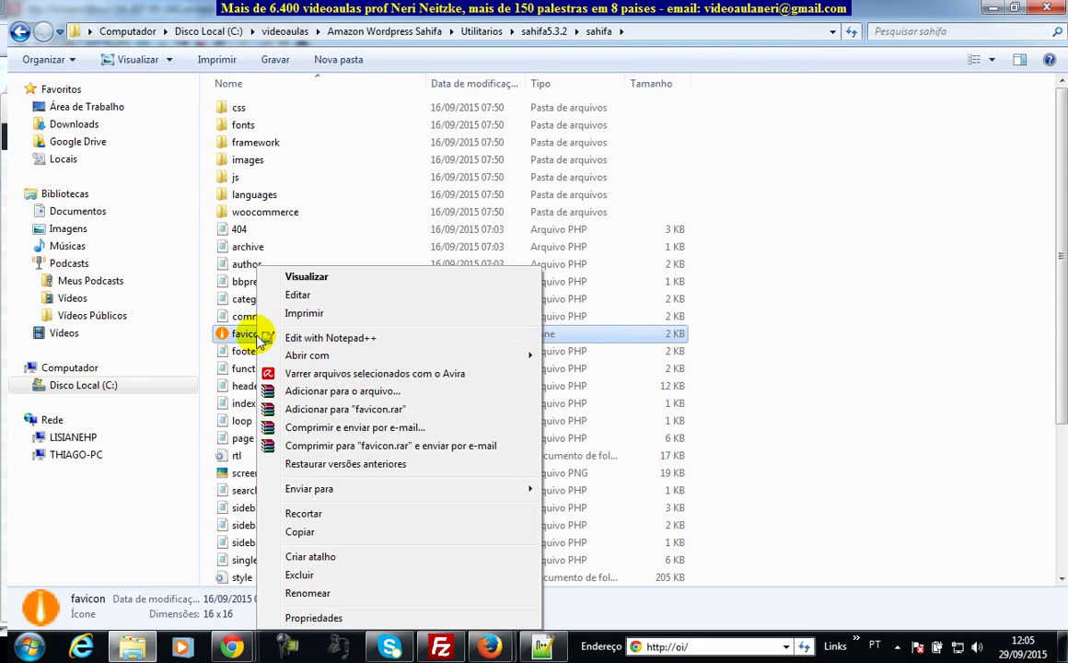
pyautogui.moveTo(520, 356)
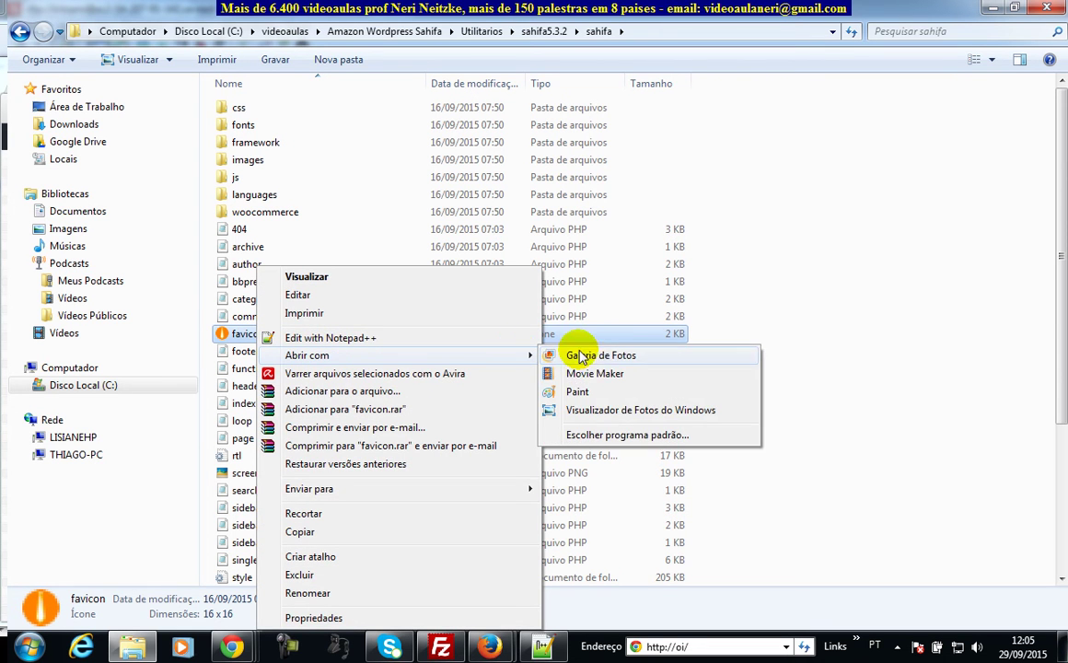
pyautogui.click(603, 394)
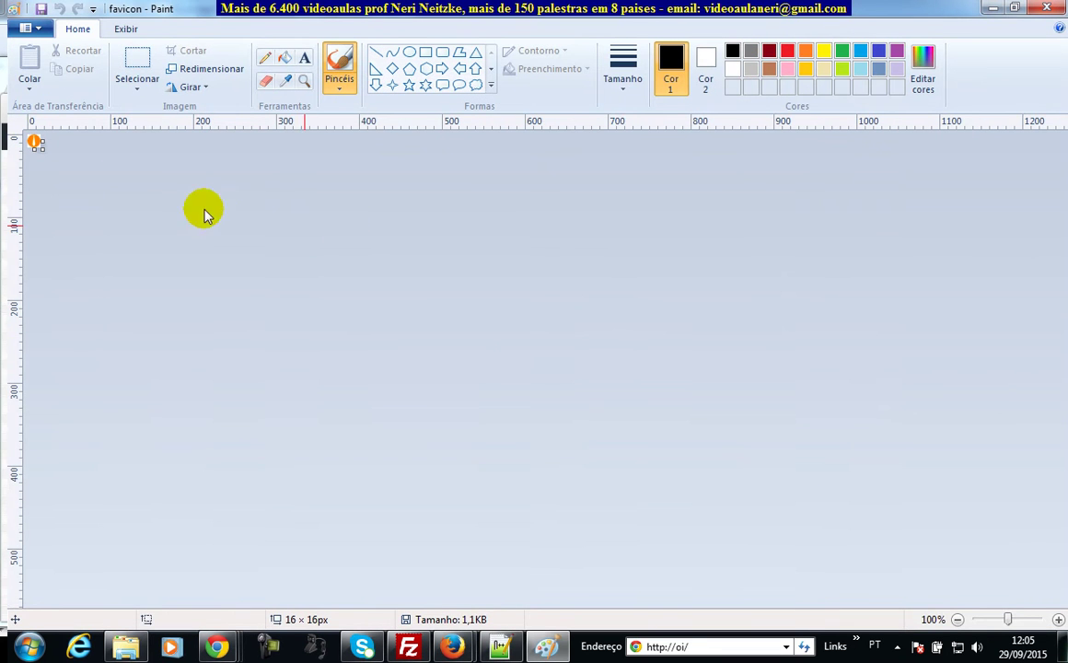
pyautogui.click(1059, 623)
pyautogui.click(1060, 623)
pyautogui.click(1059, 623)
pyautogui.click(1059, 622)
pyautogui.click(1060, 623)
pyautogui.click(1060, 622)
pyautogui.click(1059, 623)
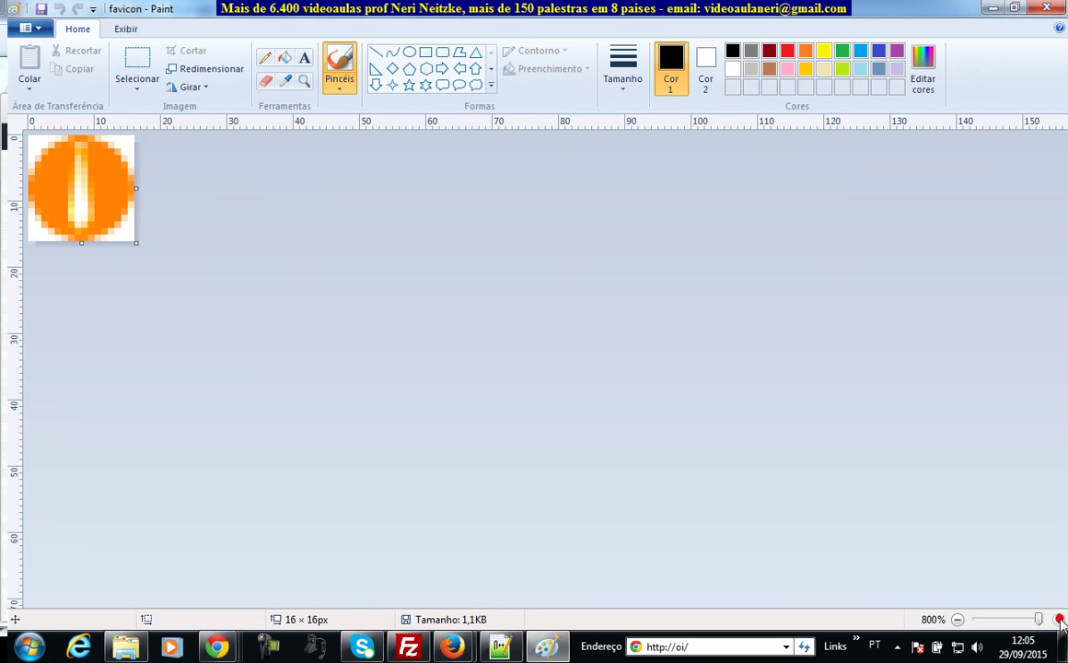
pyautogui.click(1047, 8)
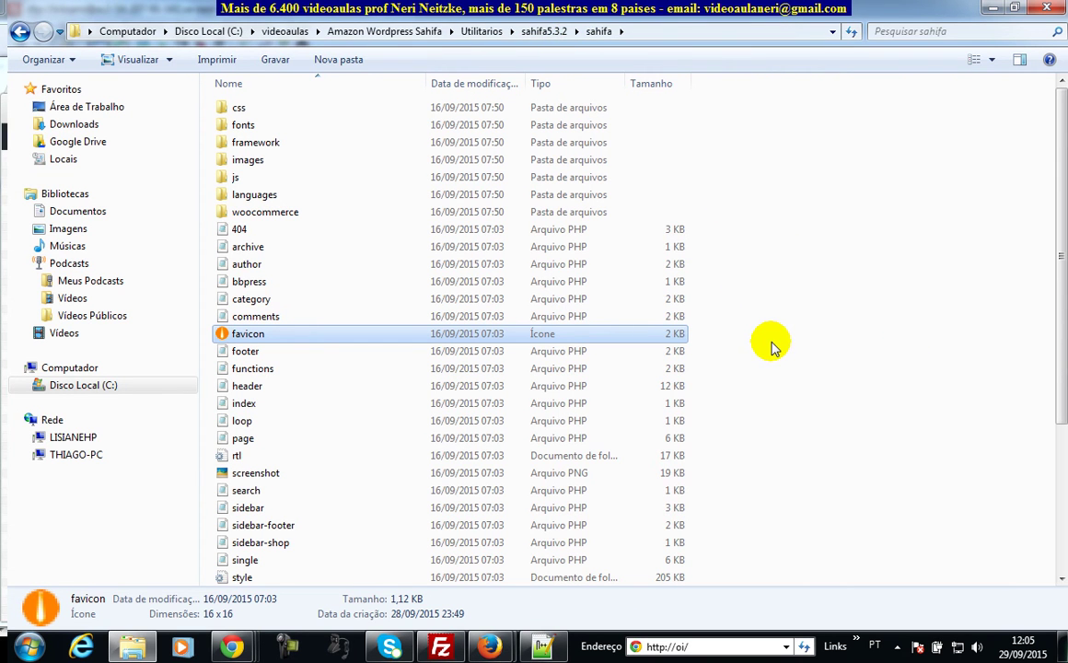
# - Switch to FileZilla and look through the remote WordPress folder tree and the files in wp-includes
pyautogui.hotkey('alt', 'Tab')
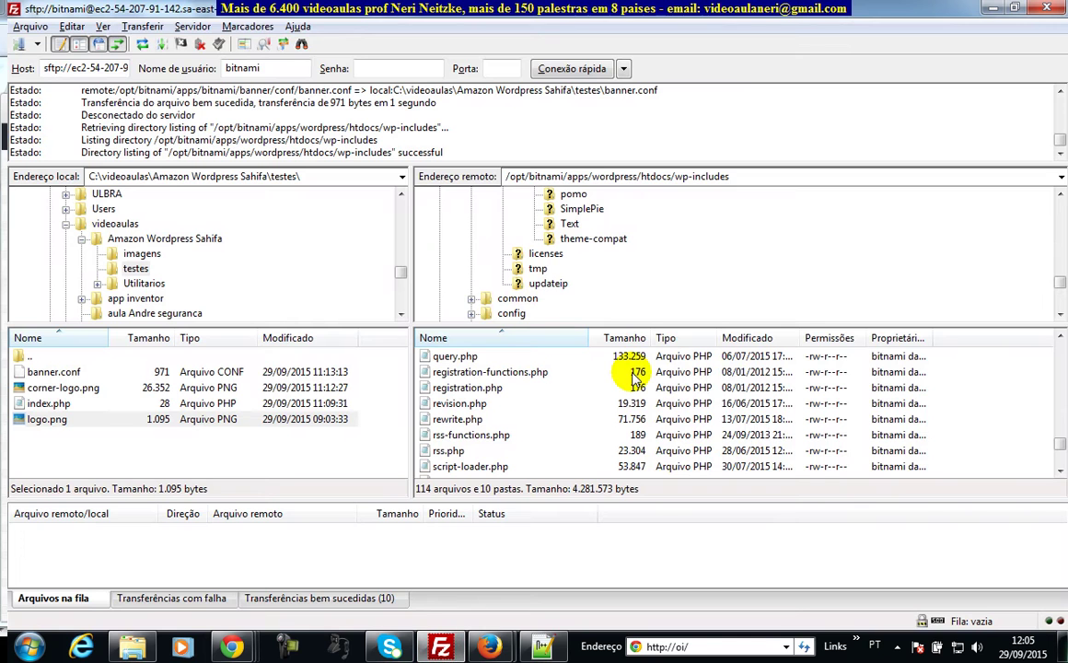
pyautogui.click(1061, 194)
pyautogui.click(1060, 194)
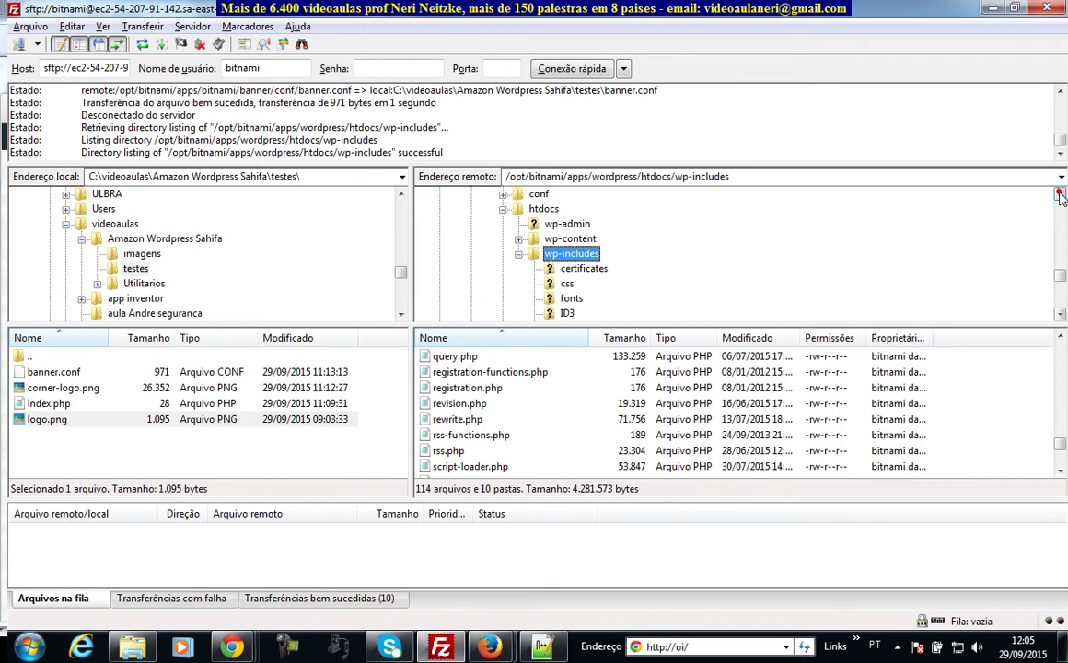
pyautogui.click(1060, 195)
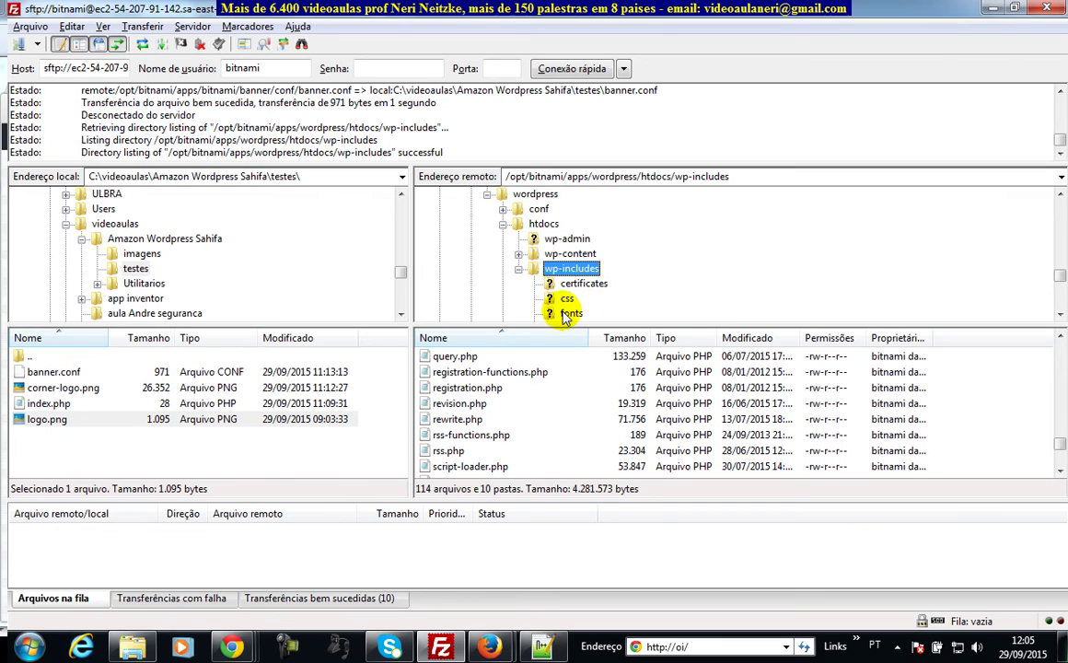
pyautogui.click(1061, 338)
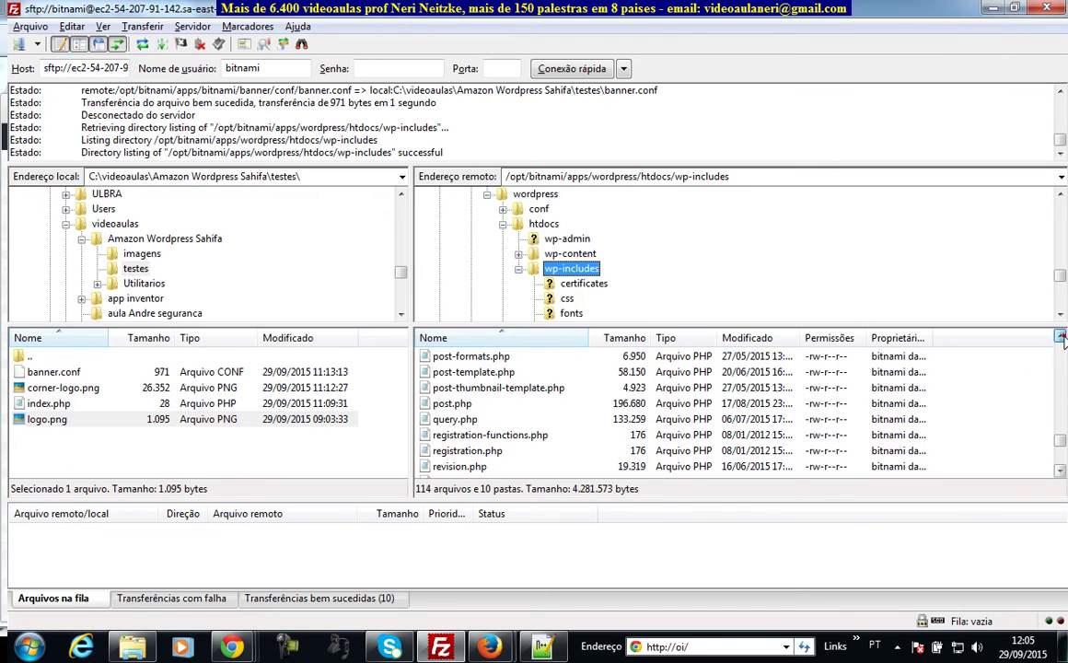
pyautogui.click(1061, 339)
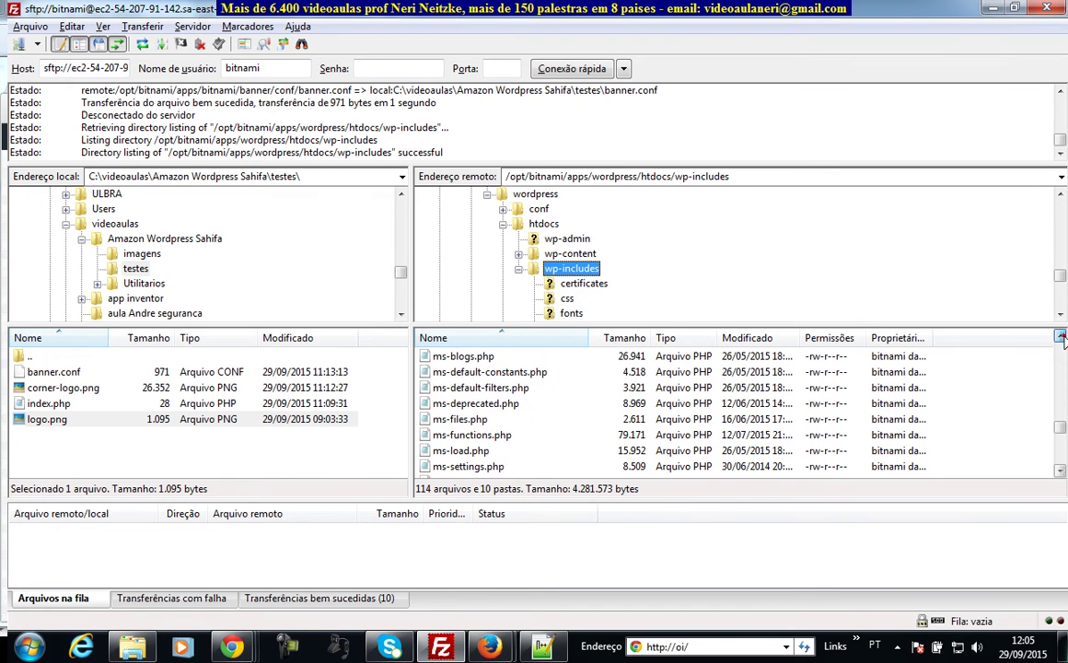
pyautogui.click(1061, 338)
pyautogui.click(1061, 338)
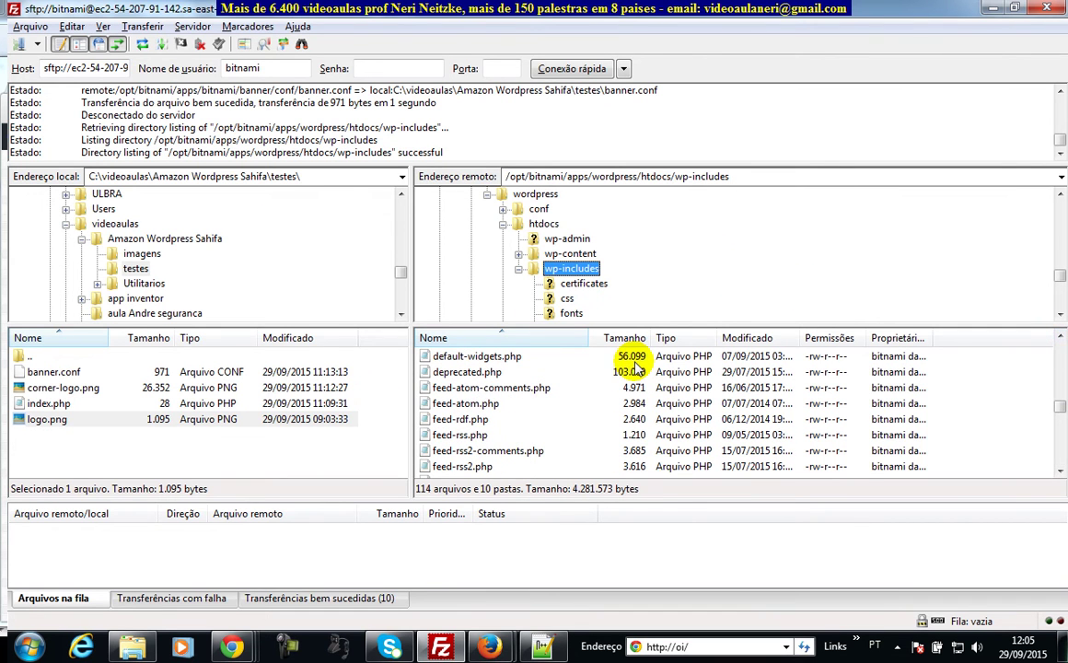
# - Return to the local Utilitarios folder, view the iconeNeriFiveIcon image in Paint and close it
pyautogui.click(132, 647)
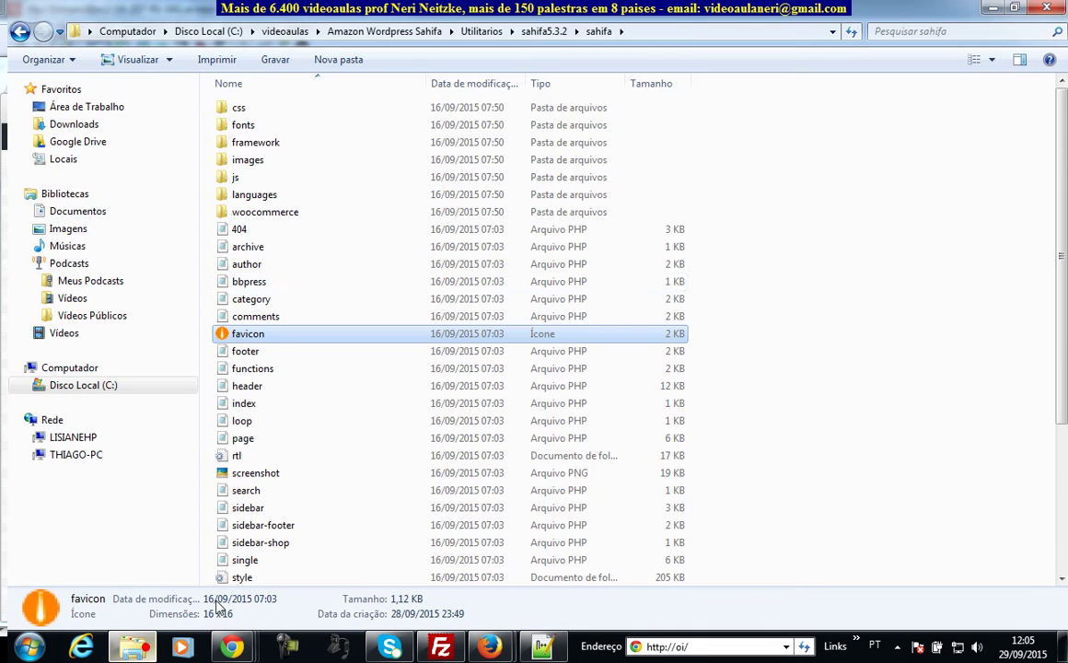
pyautogui.click(543, 32)
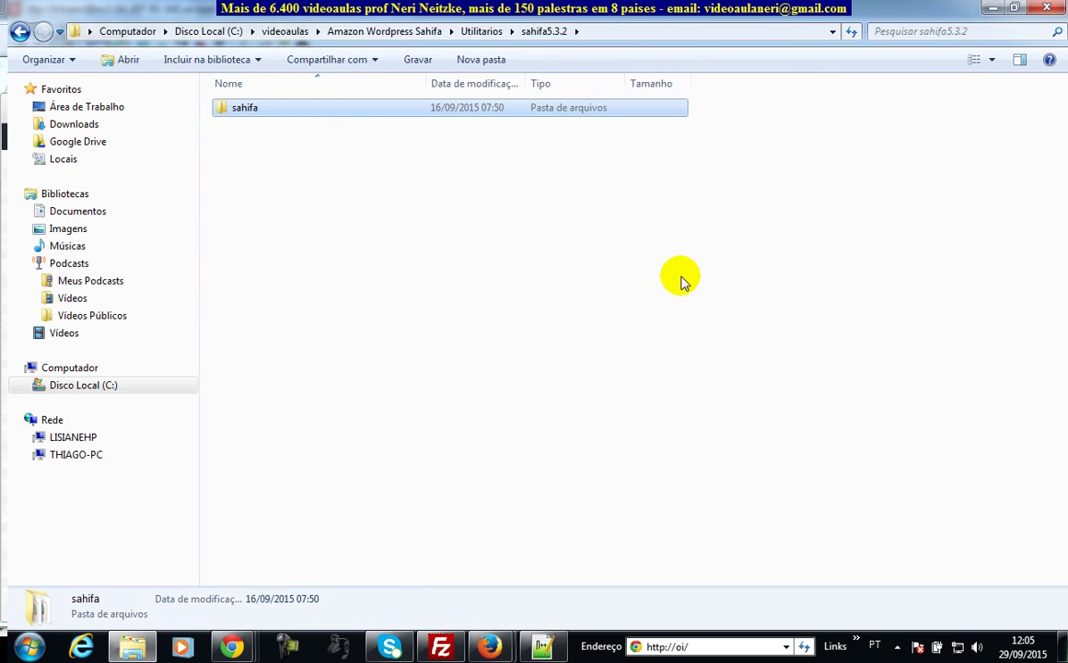
pyautogui.press('BackSpace')
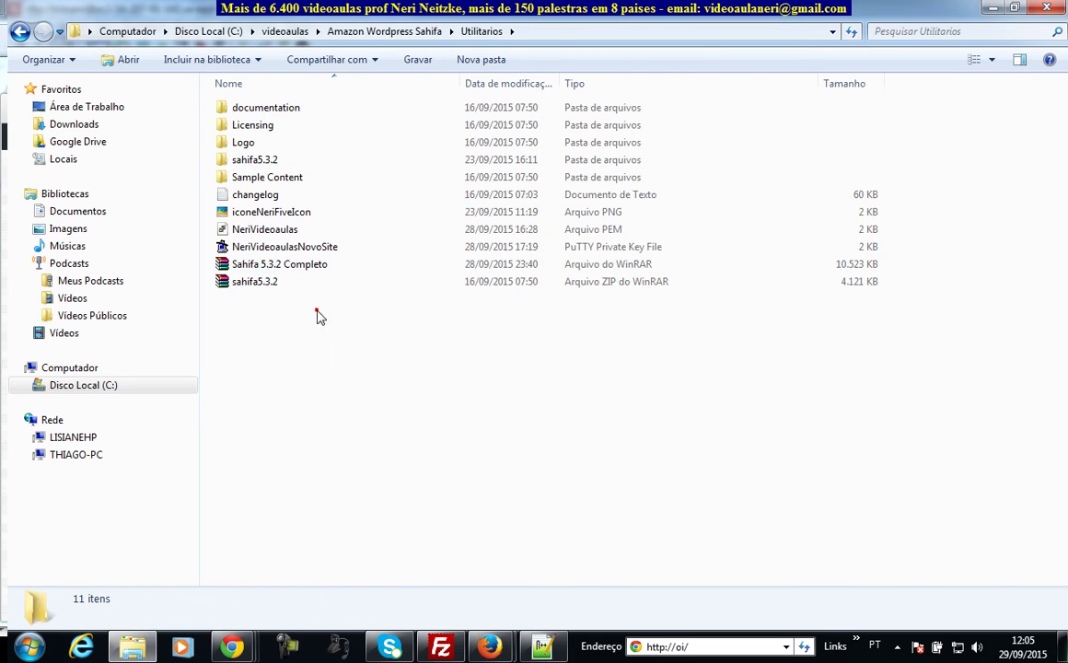
pyautogui.click(274, 213)
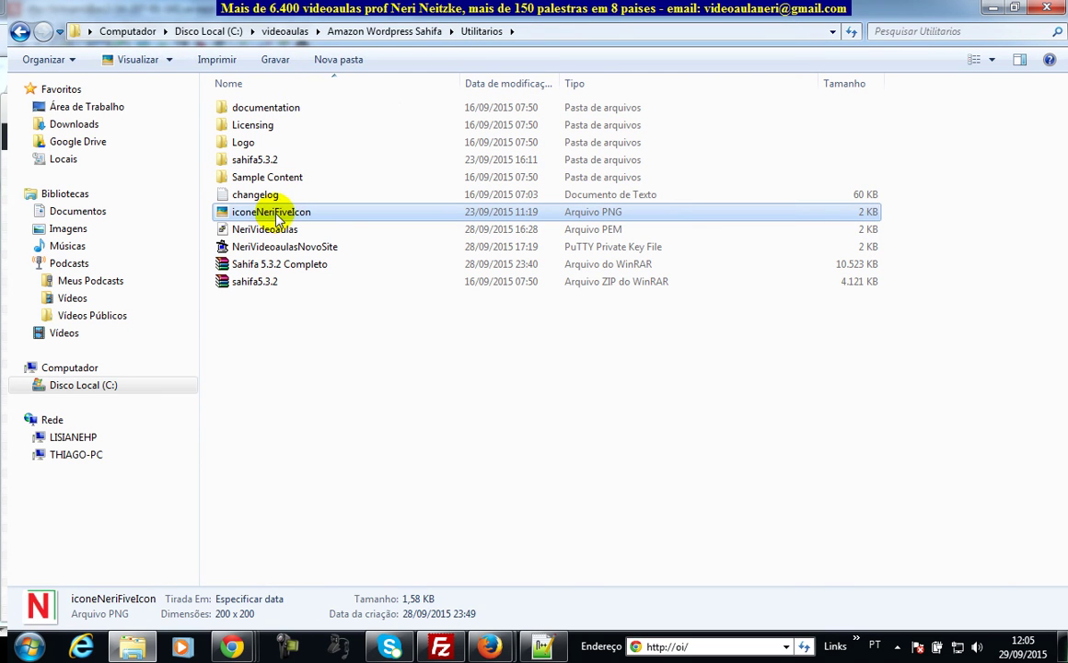
pyautogui.rightClick(291, 211)
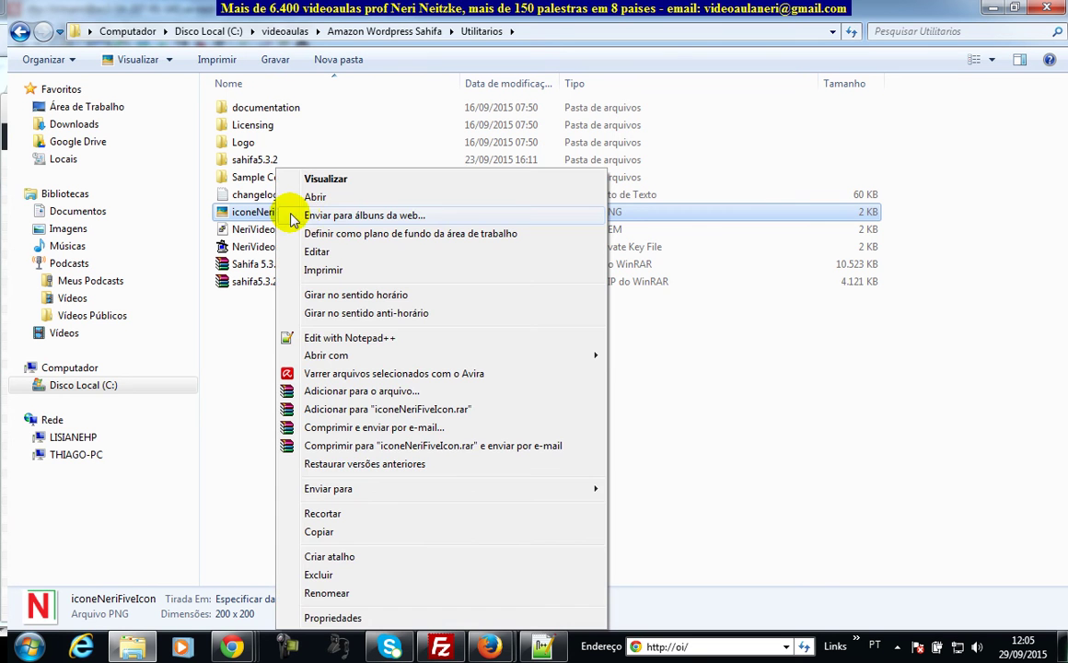
pyautogui.moveTo(532, 362)
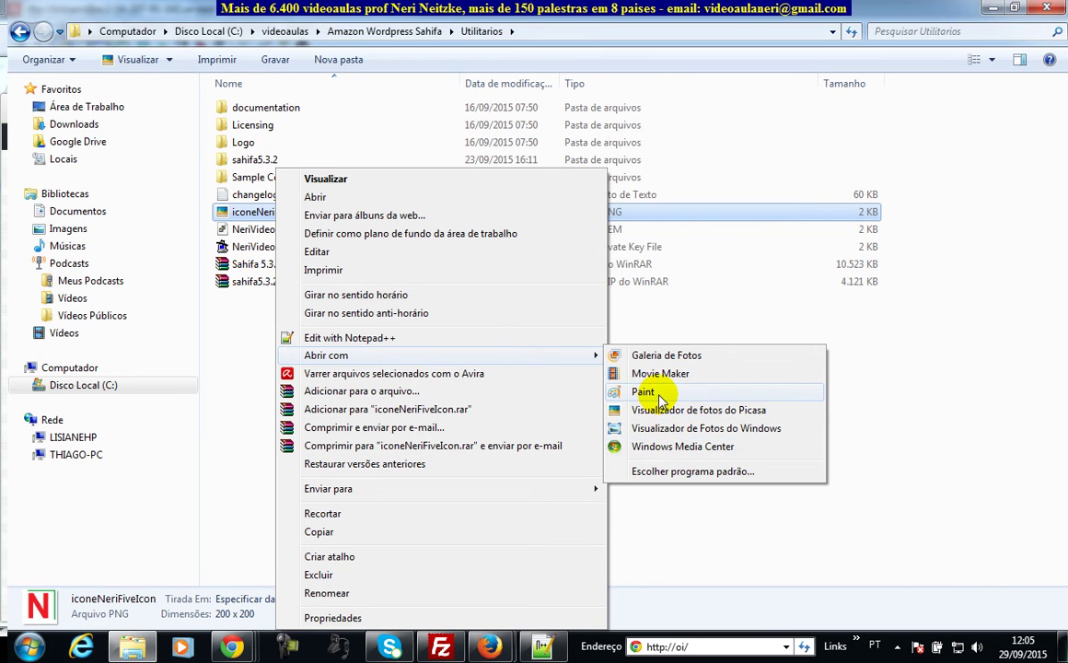
pyautogui.click(645, 393)
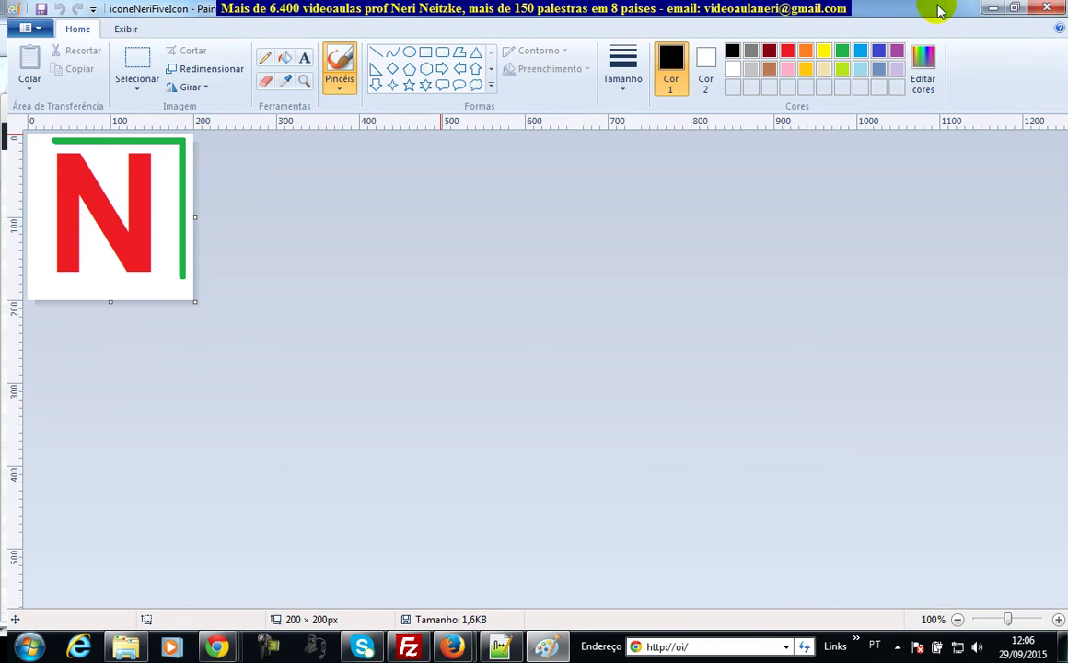
pyautogui.click(1047, 12)
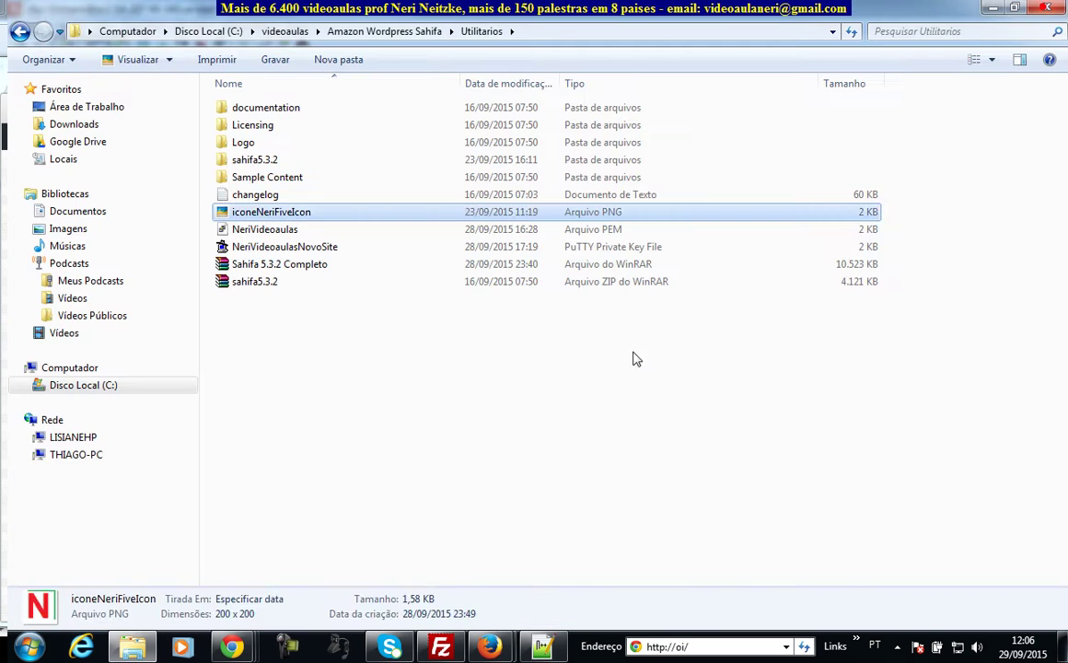
pyautogui.click(633, 357)
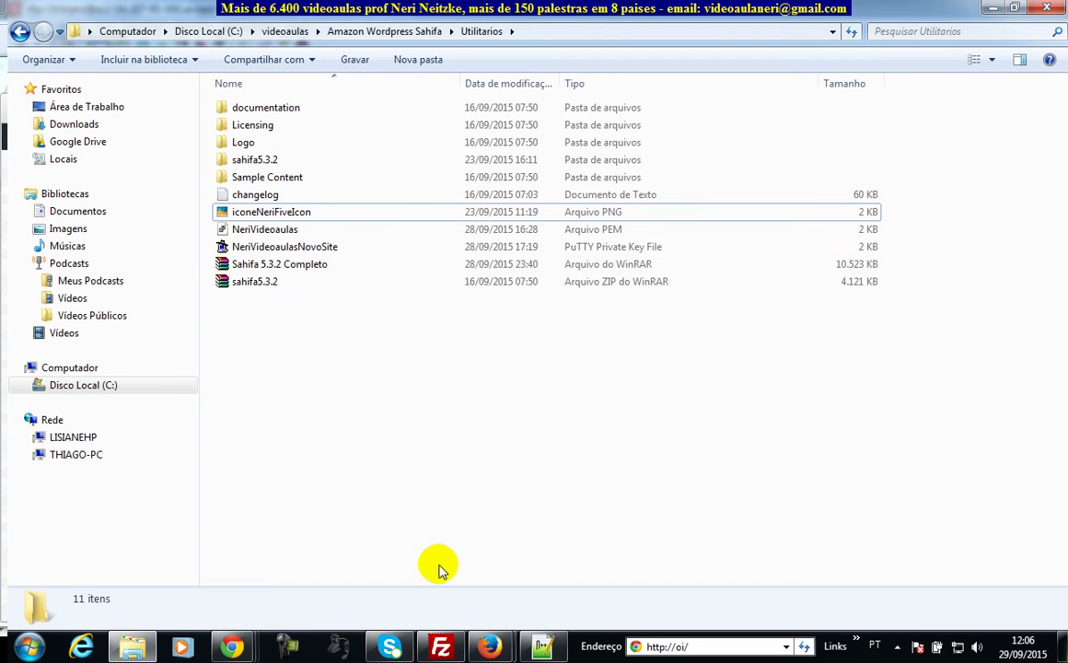
# - Switch to Chrome and open the General Settings of the Sahifa theme, where the custom favicon is configured
pyautogui.click(993, 7)
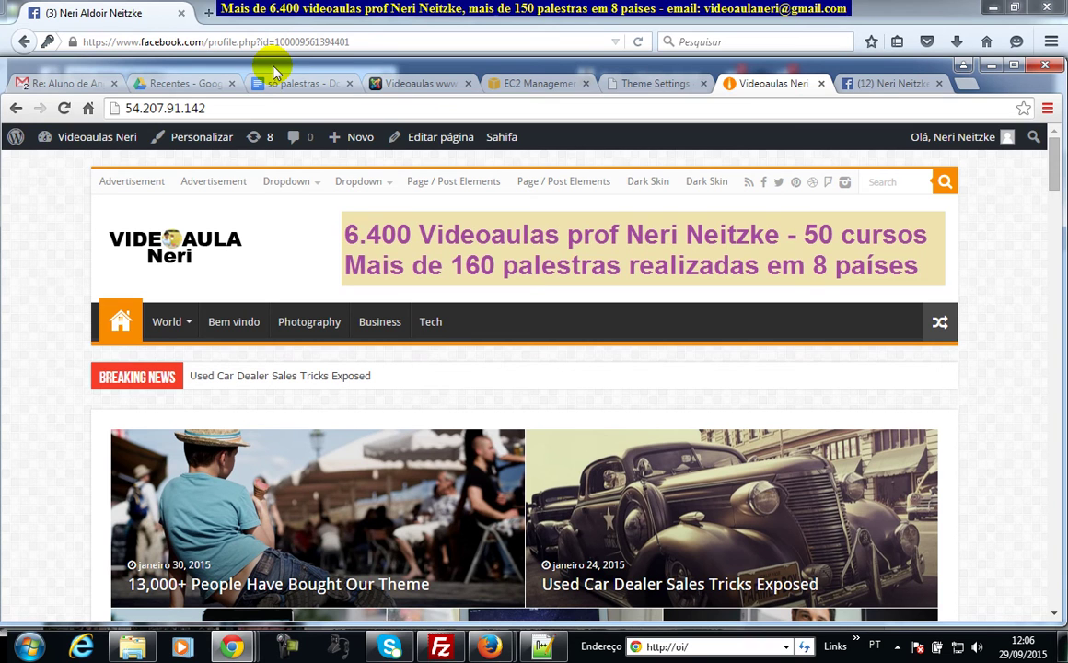
pyautogui.click(658, 83)
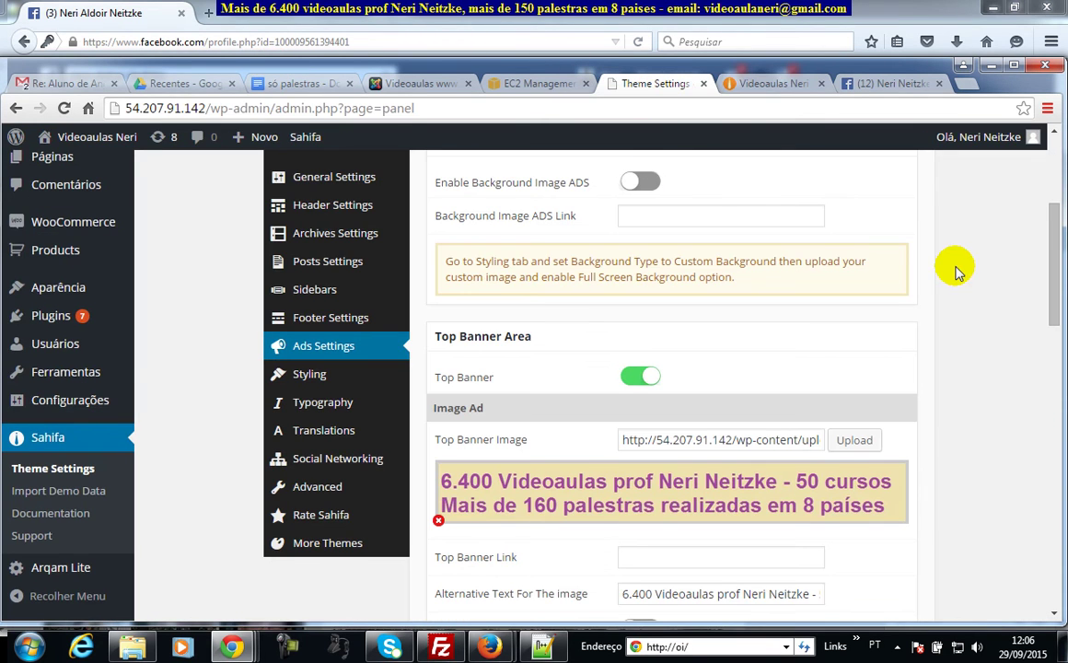
pyautogui.scroll(3, 1055, 254)
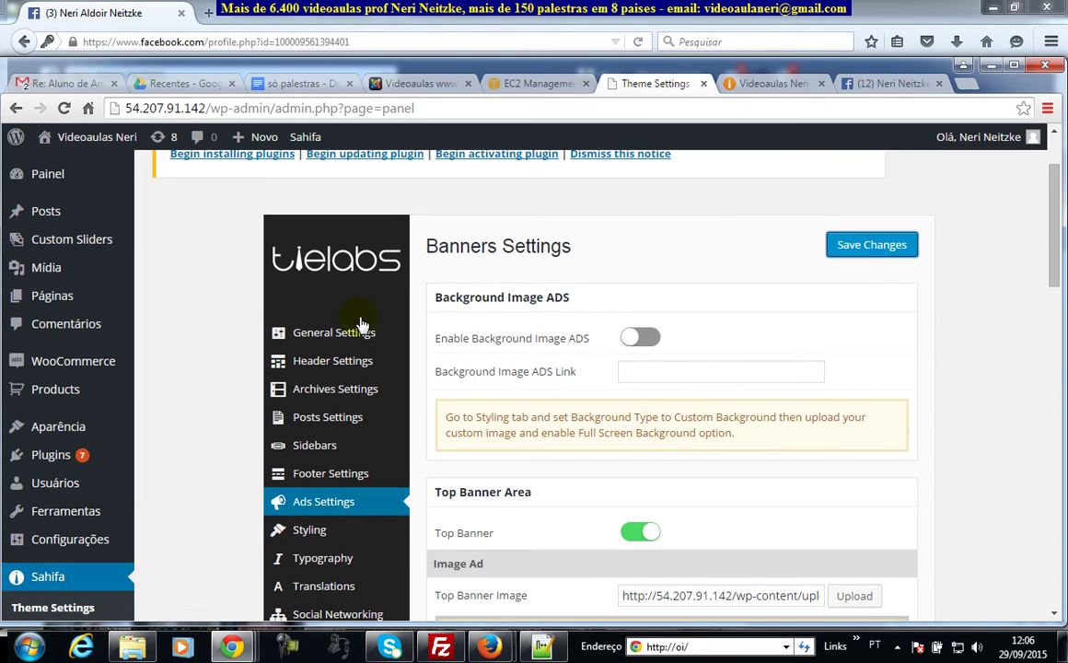
pyautogui.click(322, 336)
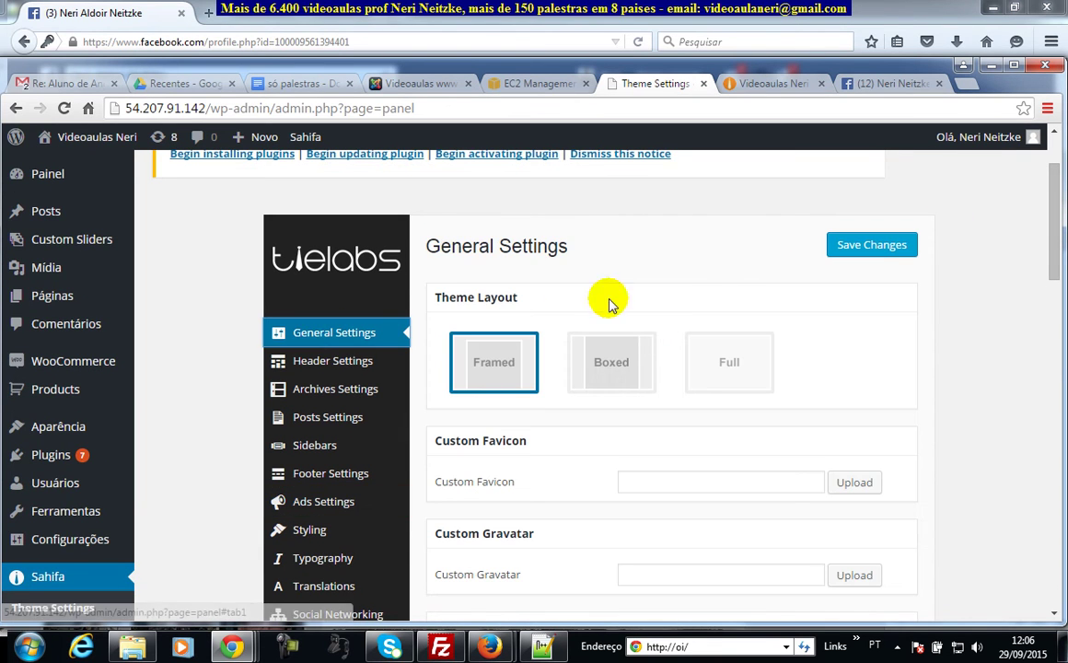
pyautogui.moveTo(67, 553)
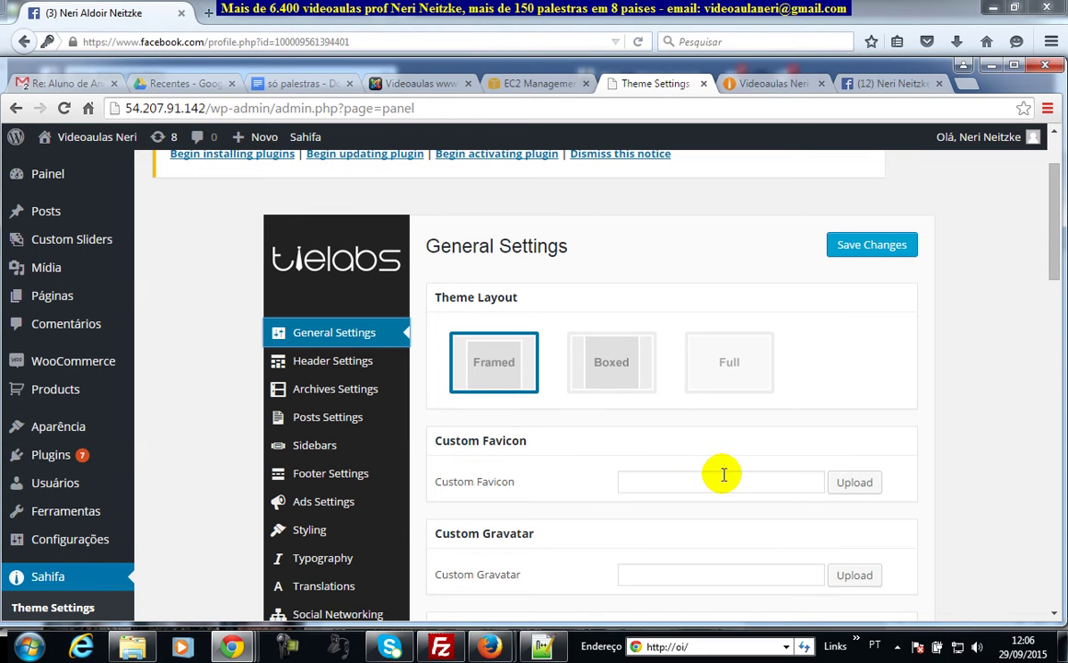
# - Start uploading a file for the Custom Favicon and copy the iconeNeriFiveIcon image from the Utilitarios folder
pyautogui.click(859, 484)
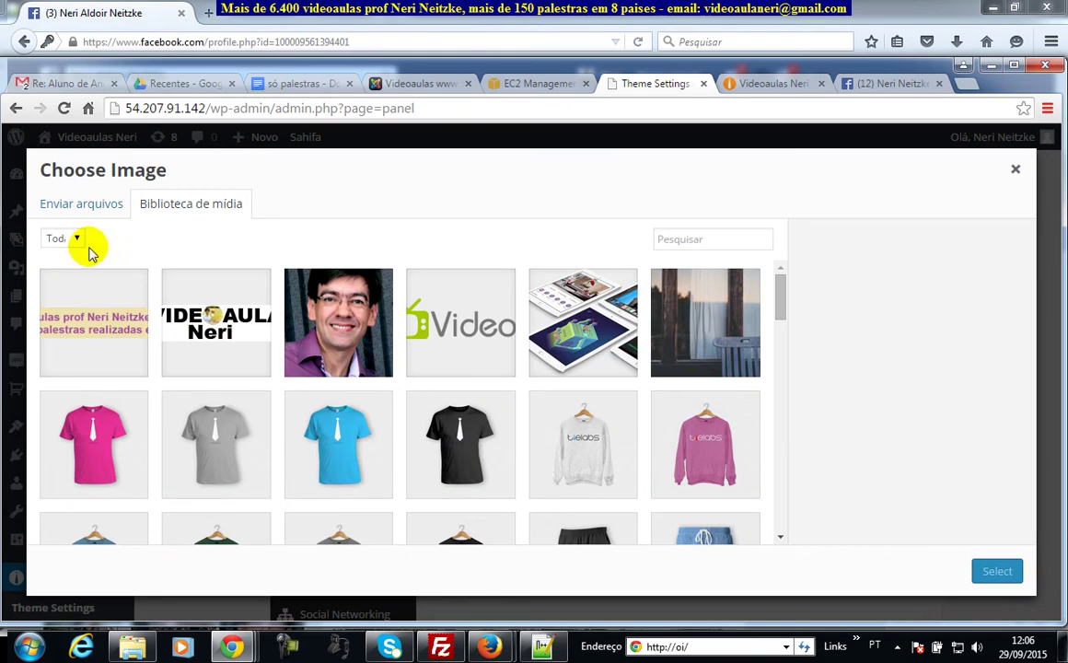
pyautogui.click(73, 203)
pyautogui.click(515, 406)
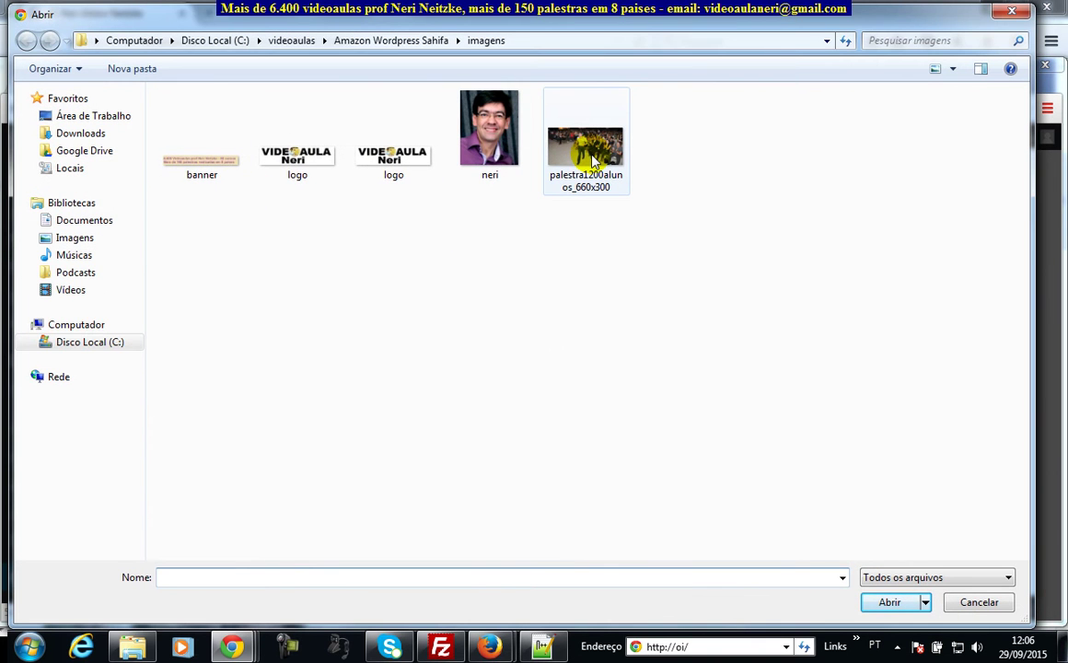
pyautogui.click(394, 37)
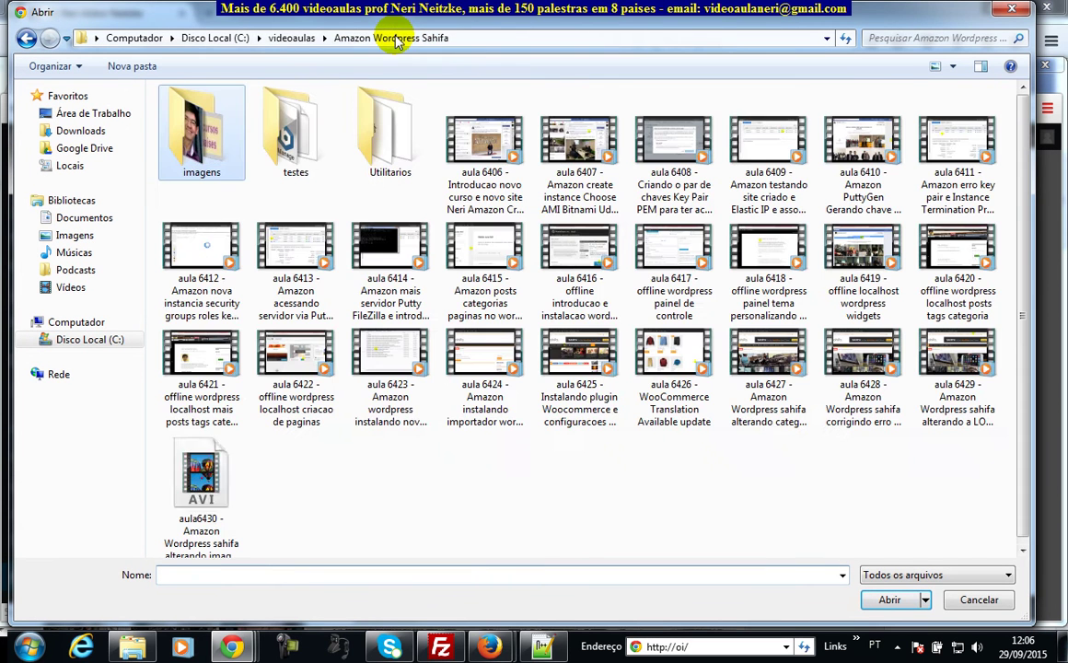
pyautogui.doubleClick(386, 132)
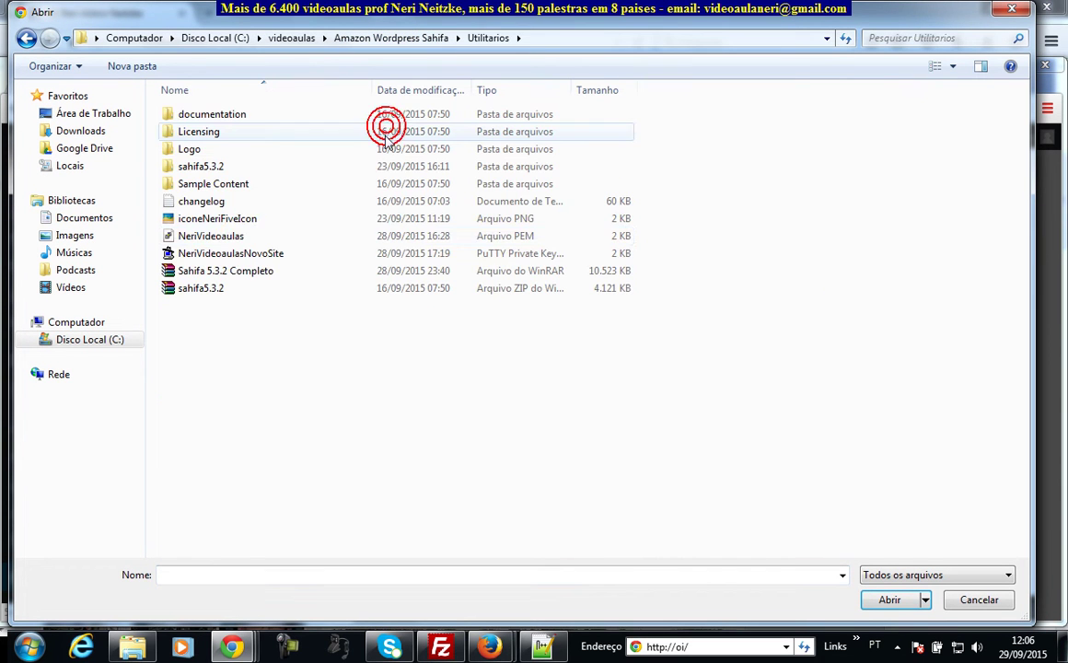
pyautogui.click(219, 219)
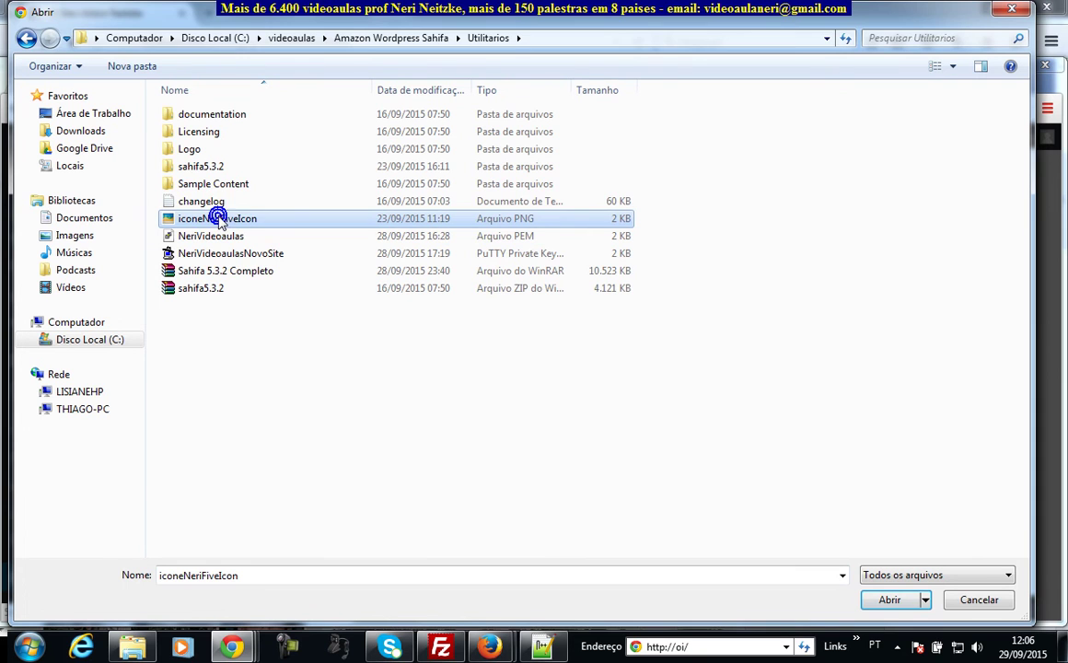
pyautogui.rightClick(219, 219)
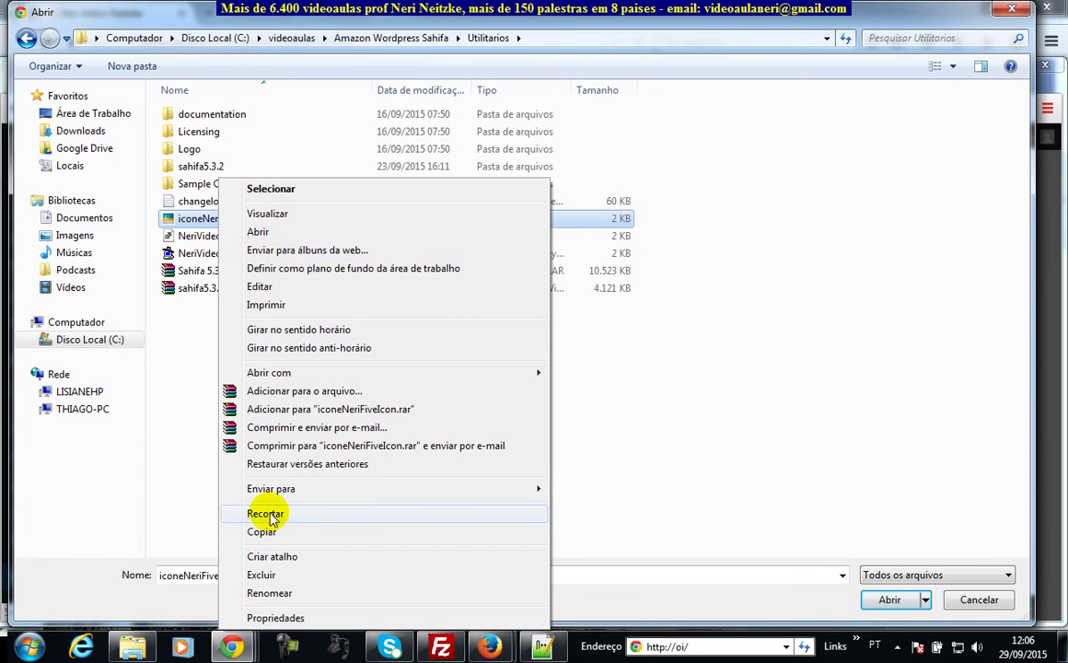
pyautogui.click(263, 532)
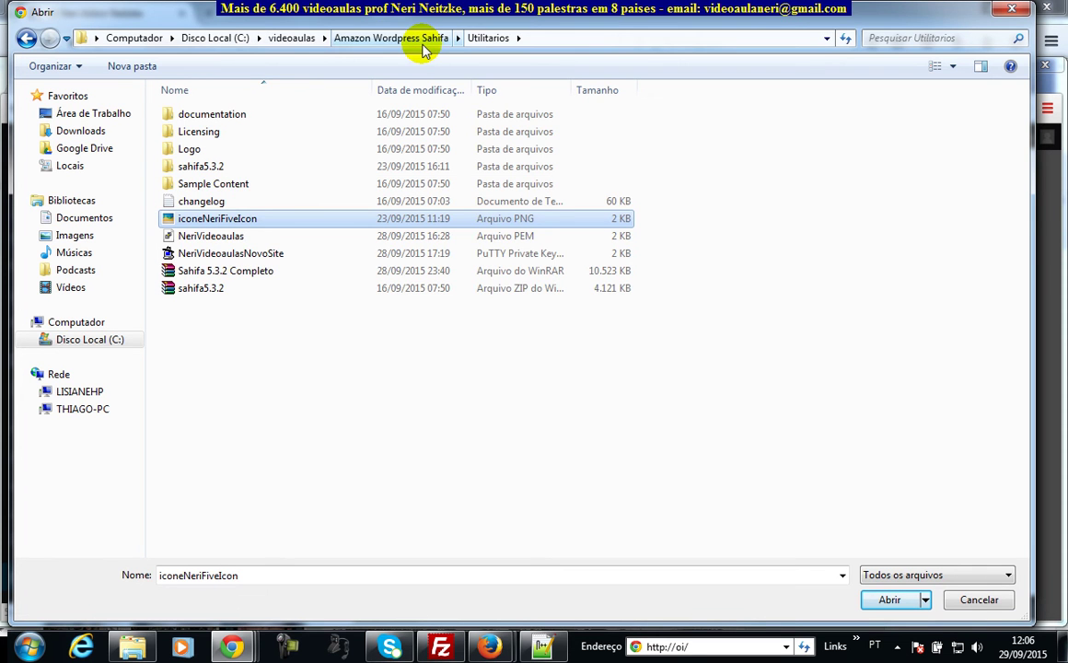
# - Paste the copied iconeNeriFiveIcon image into the imagens folder of Amazon Wordpress Sahifa
pyautogui.click(422, 43)
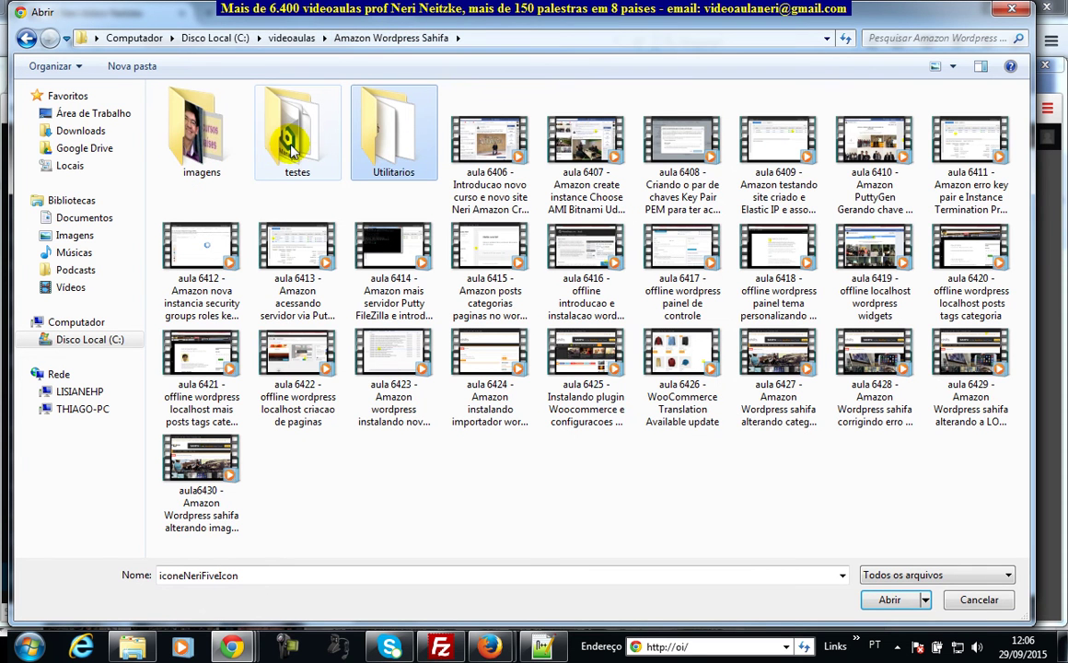
pyautogui.doubleClick(207, 165)
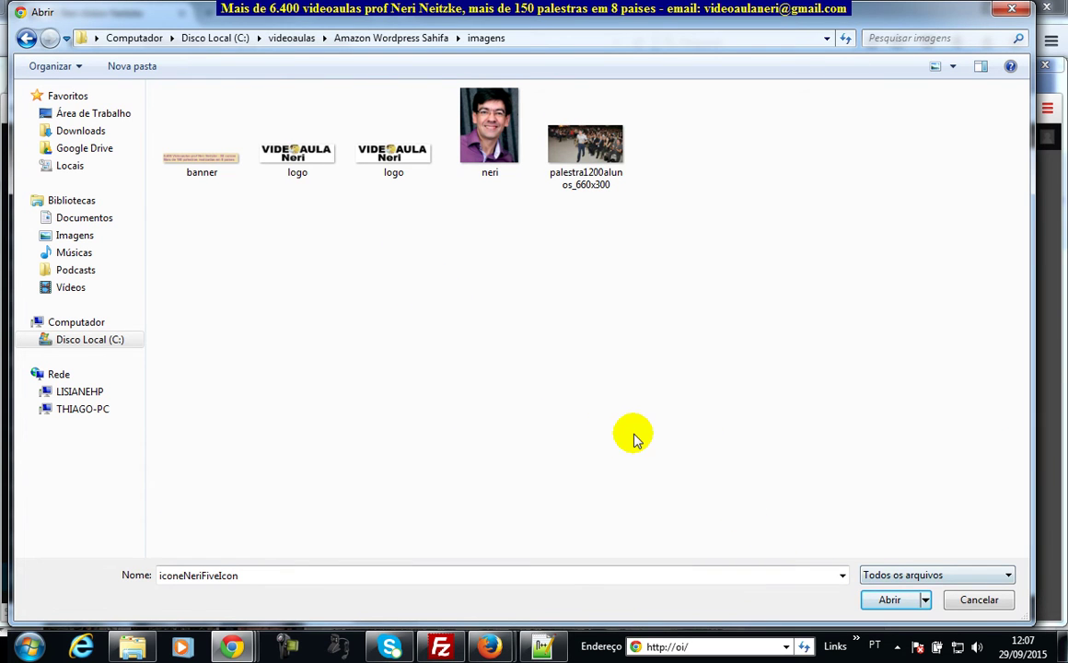
pyautogui.rightClick(385, 255)
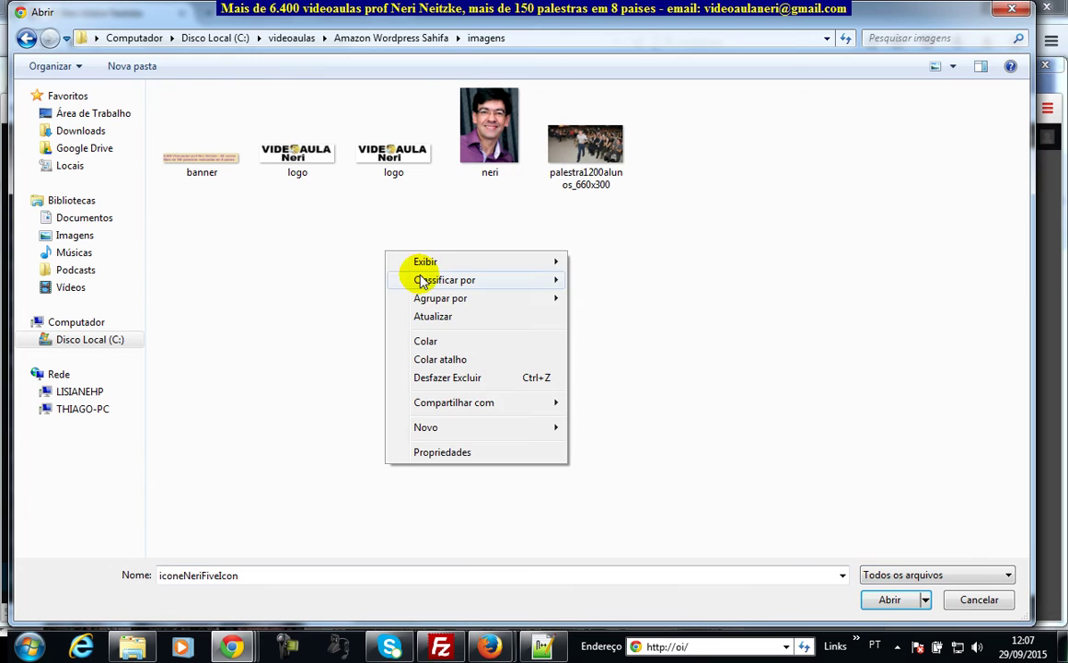
pyautogui.click(450, 341)
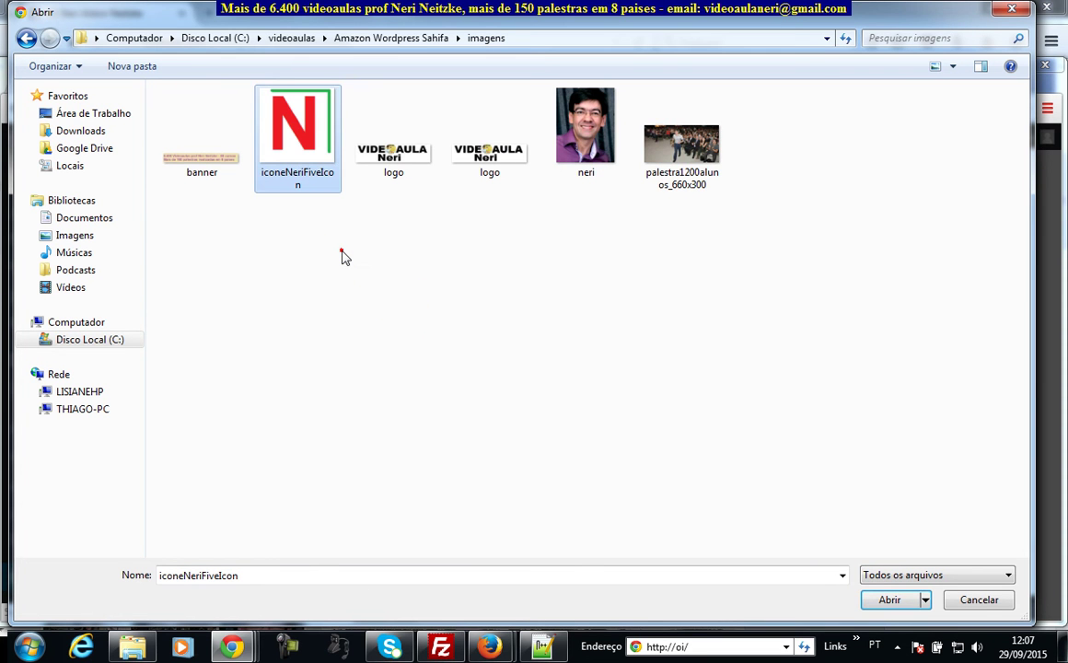
# - Upload iconeNeriFiveIcon from the imagens folder as the Custom Favicon and save the theme settings
pyautogui.click(888, 600)
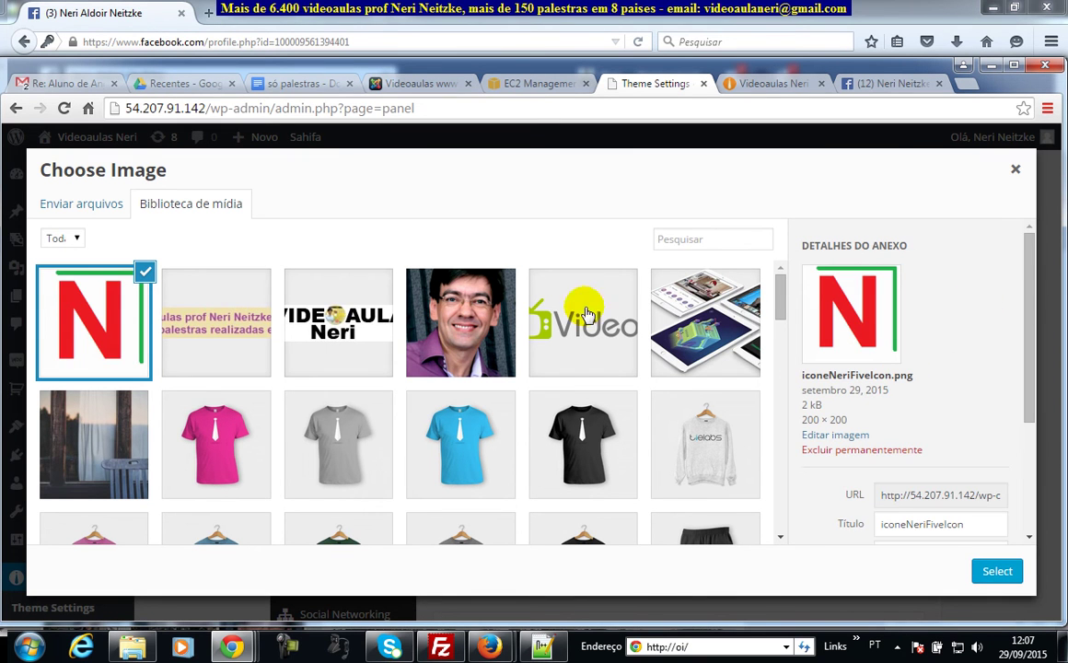
pyautogui.click(997, 573)
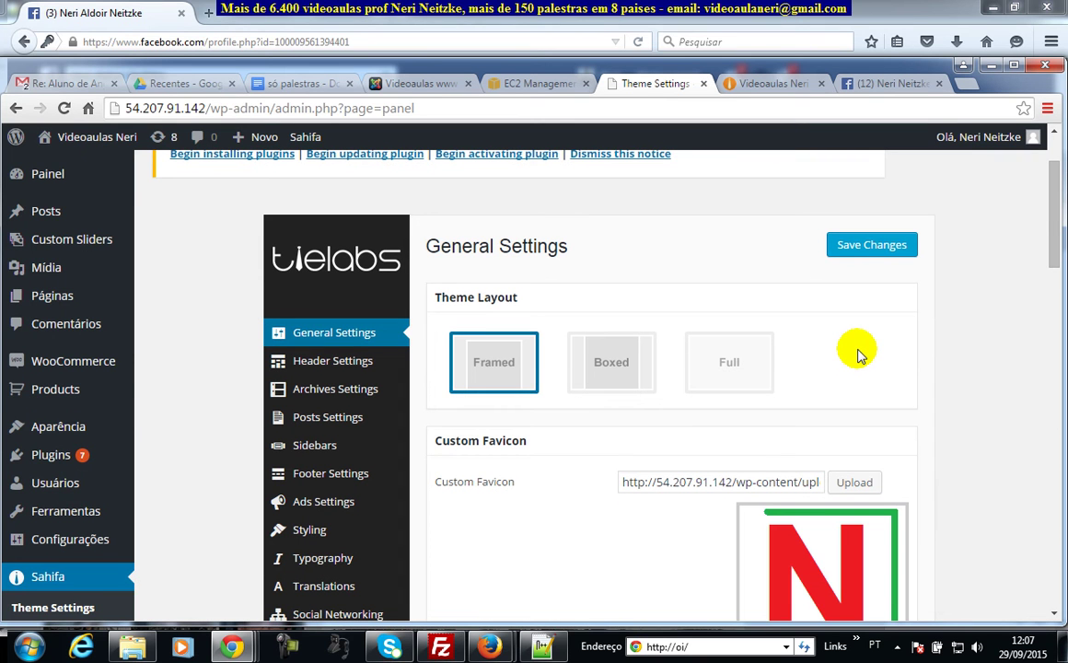
pyautogui.moveTo(1051, 198)
pyautogui.mouseDown()
pyautogui.moveTo(1053, 256)
pyautogui.moveTo(1053, 205)
pyautogui.mouseUp()
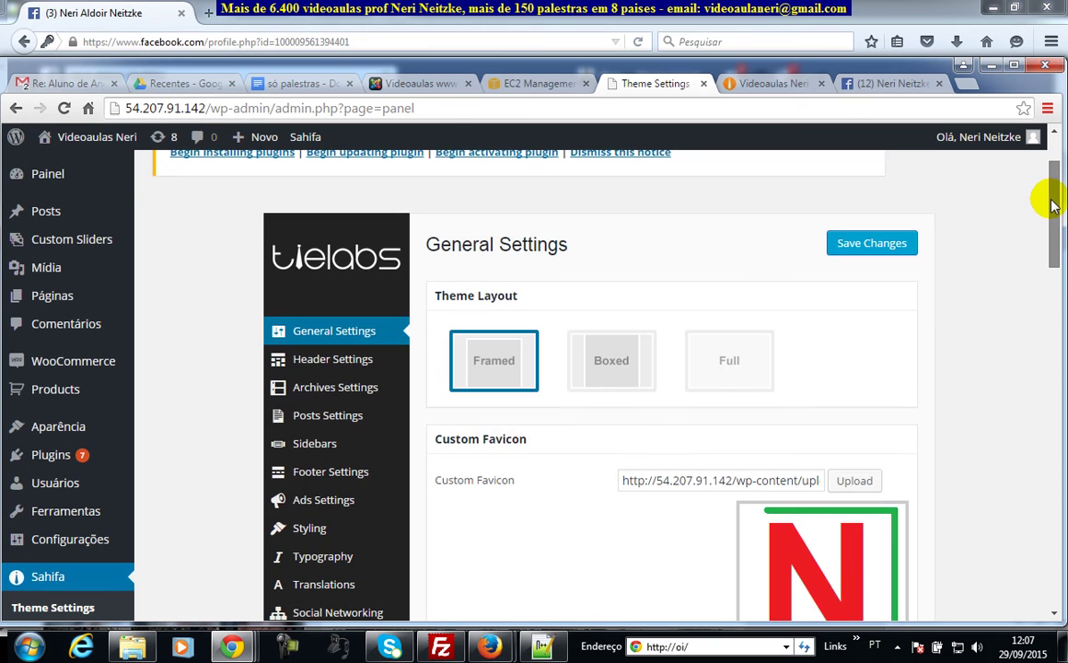
pyautogui.scroll(2, 1053, 205)
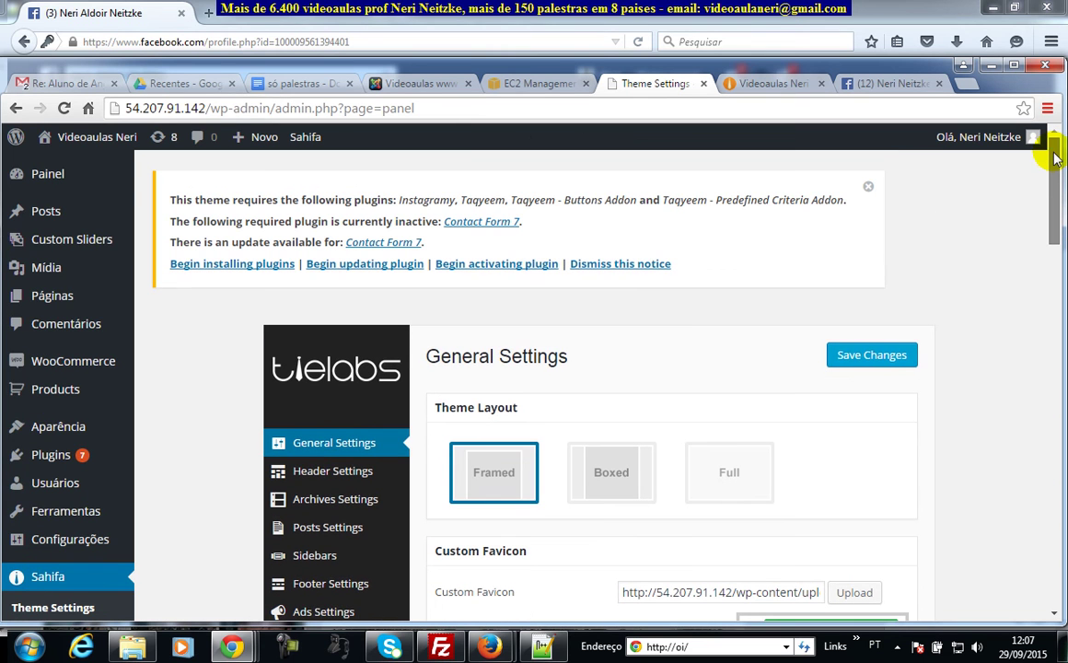
pyautogui.click(890, 358)
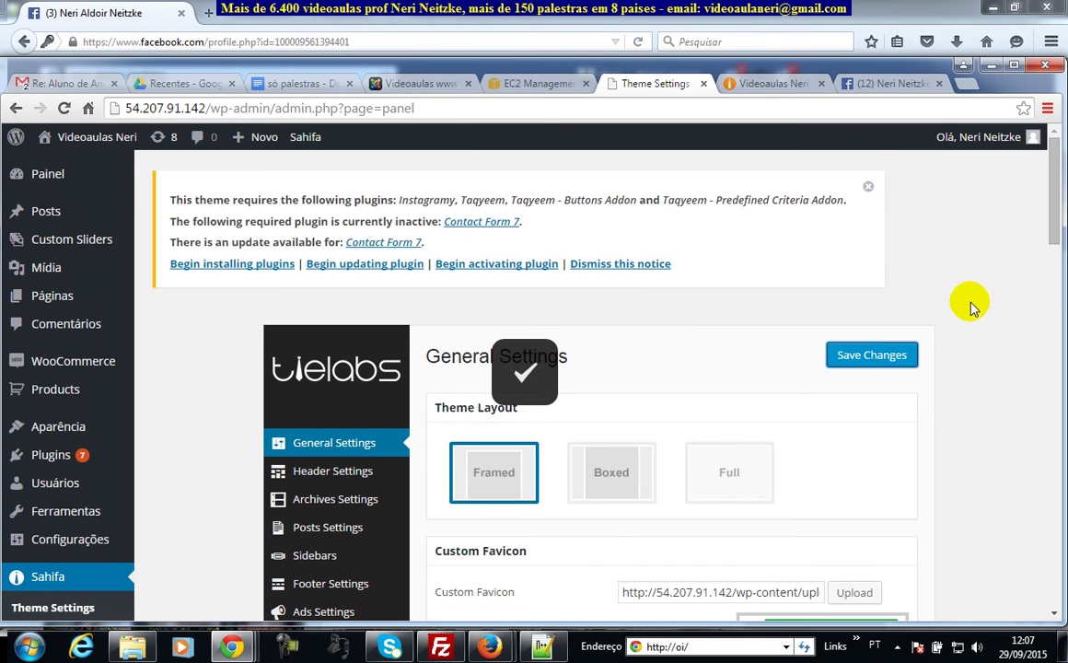
# - Reload the site's home page to check its browser tab icon, and minimise the Firefox window
pyautogui.click(778, 84)
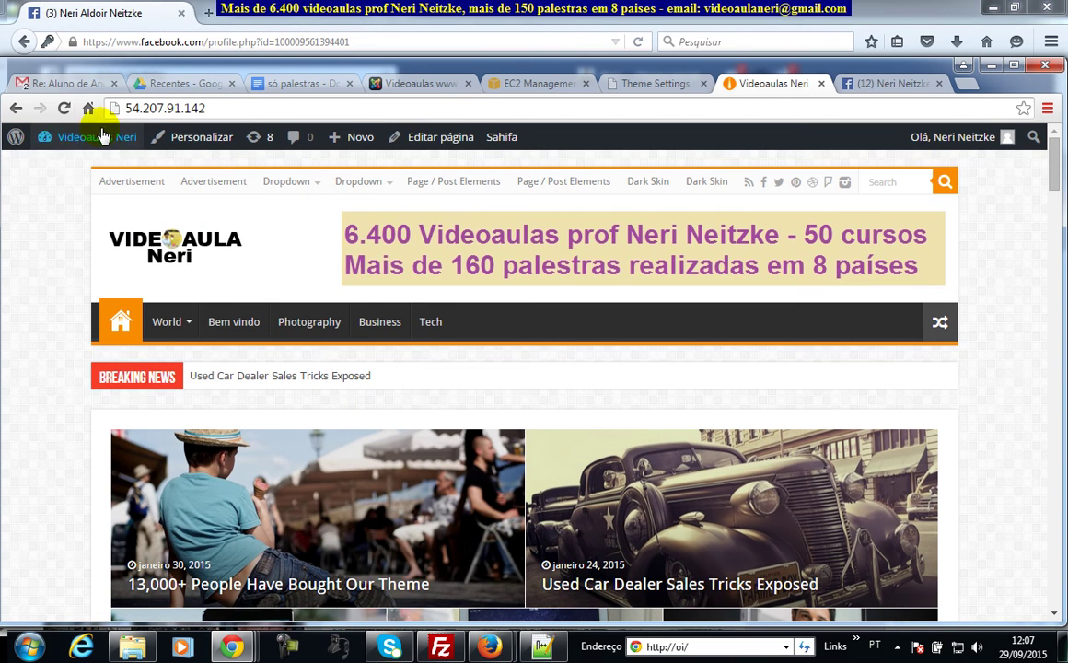
pyautogui.click(65, 108)
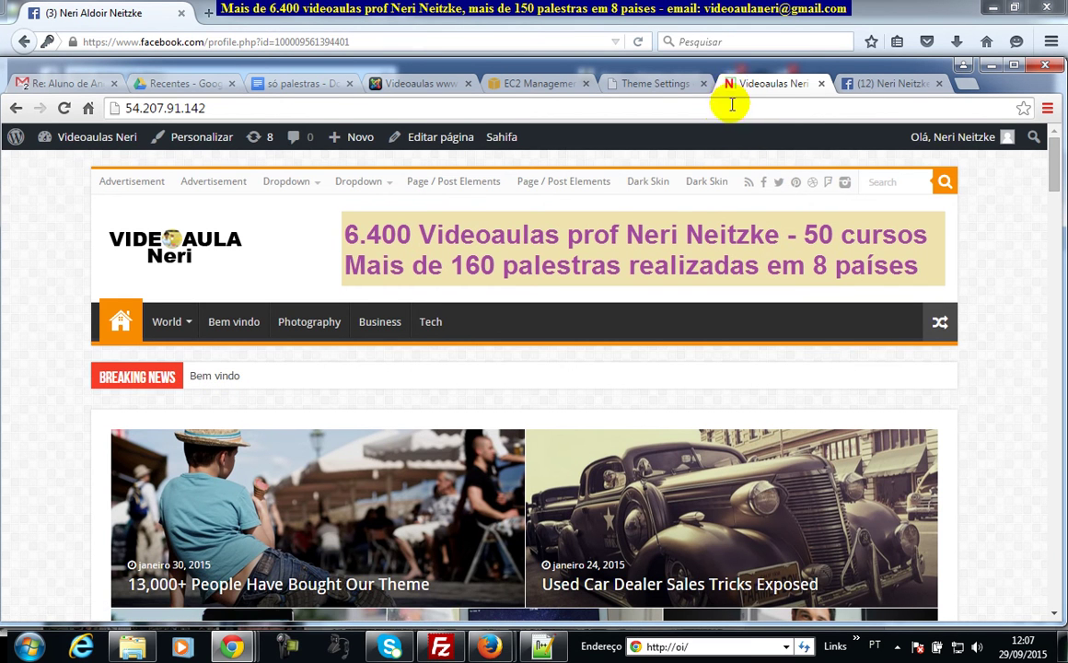
pyautogui.click(658, 85)
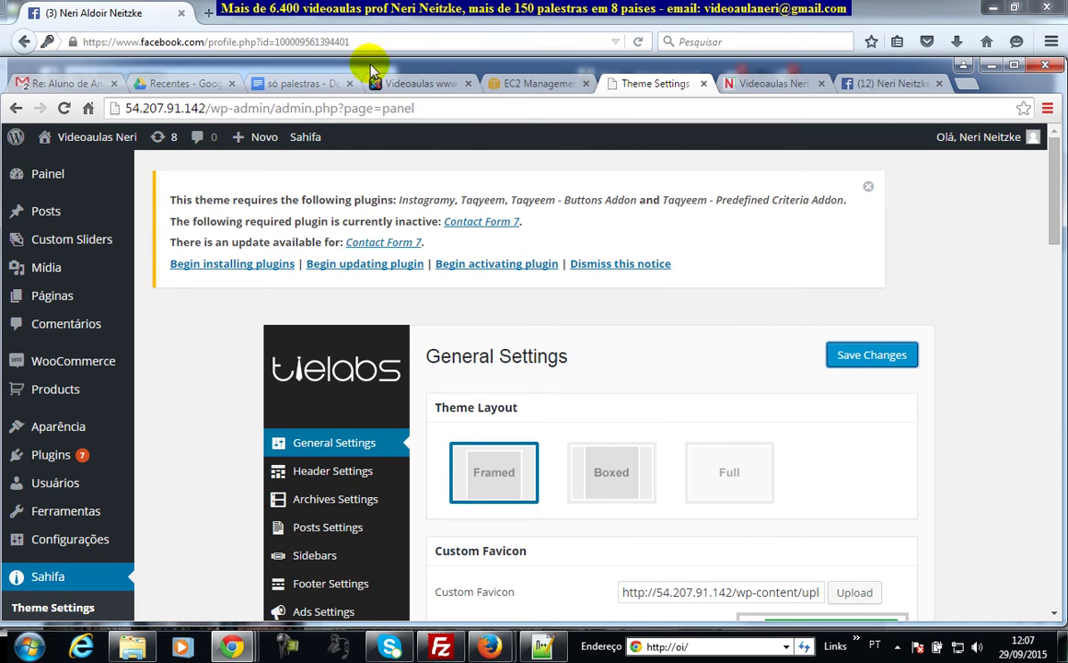
pyautogui.click(639, 41)
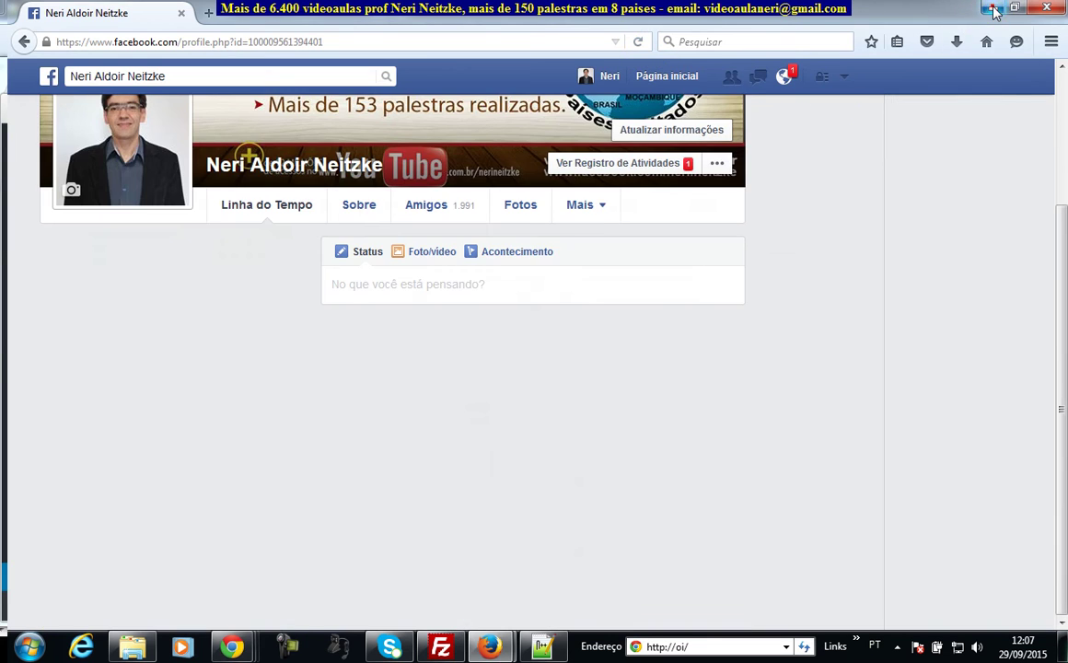
pyautogui.click(993, 9)
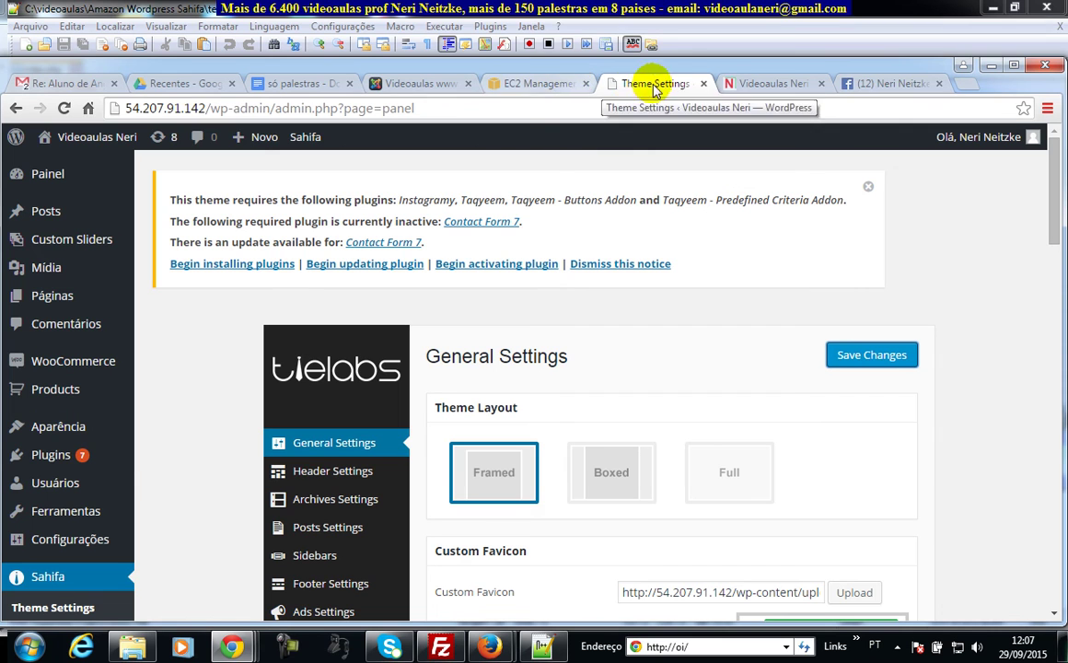
# - Reload the Theme Settings page and compare its browser tab icon with that of the site's home page
pyautogui.click(65, 107)
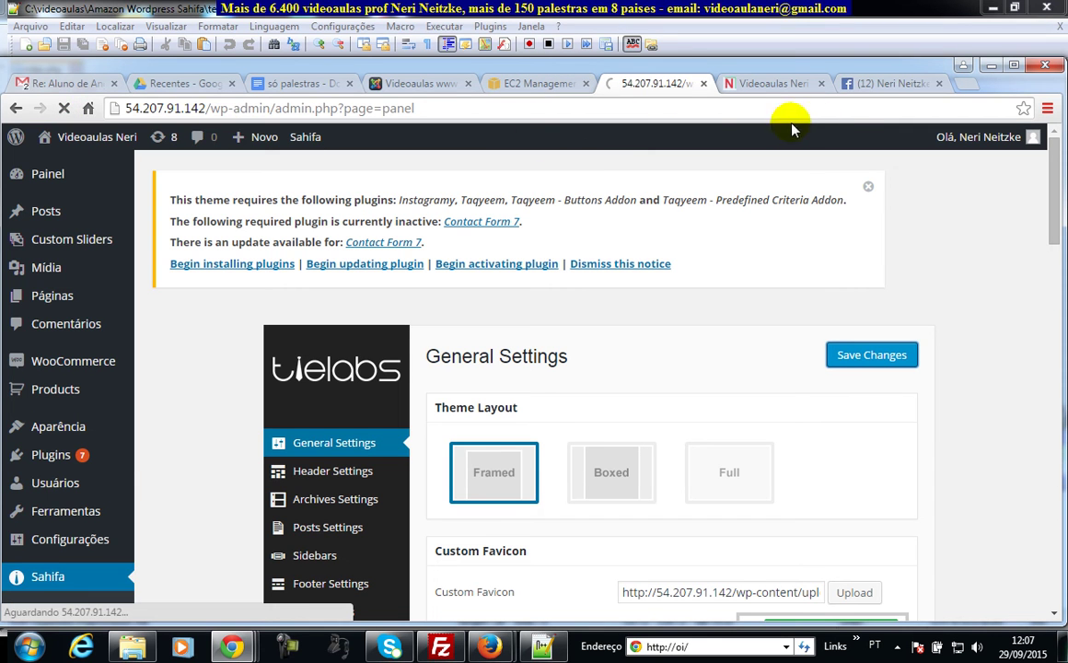
pyautogui.click(755, 85)
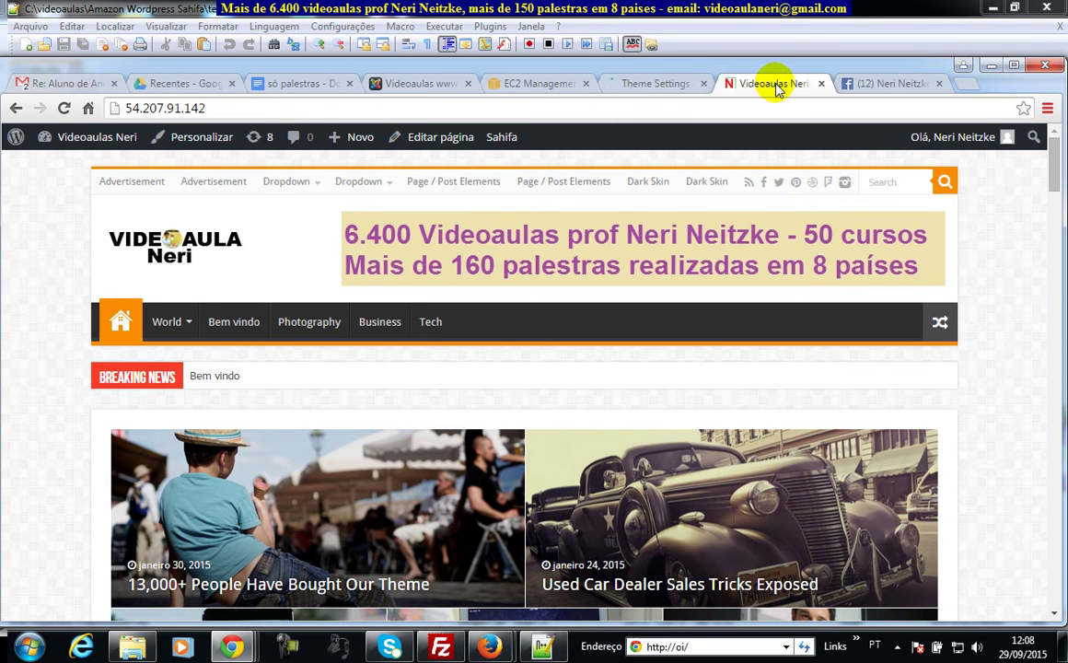
pyautogui.click(659, 83)
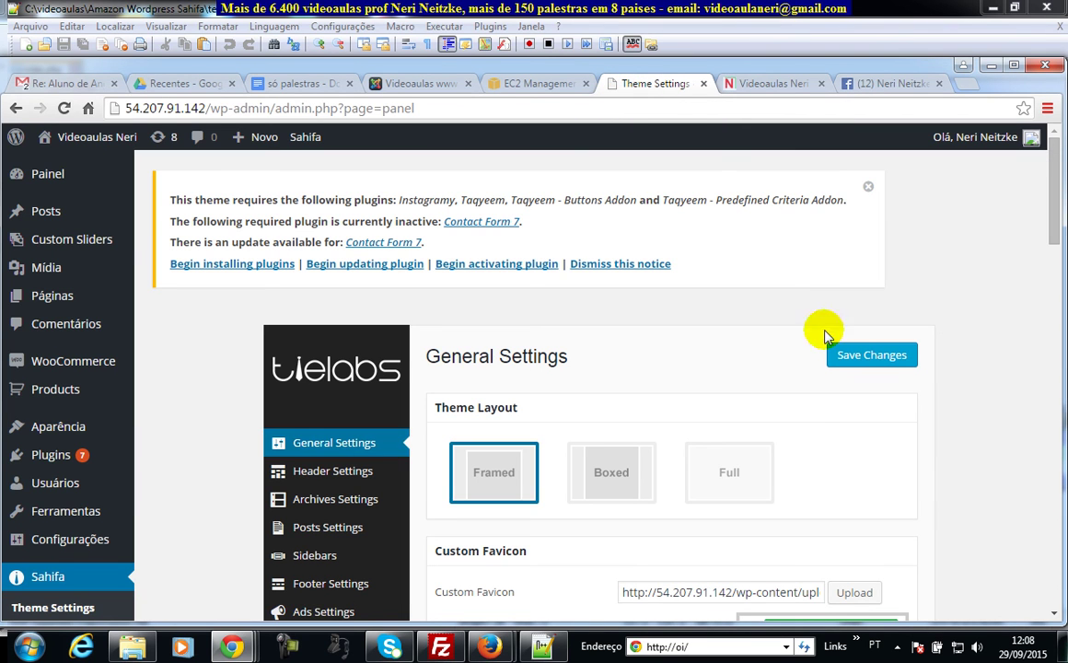
pyautogui.click(774, 85)
pyautogui.click(669, 85)
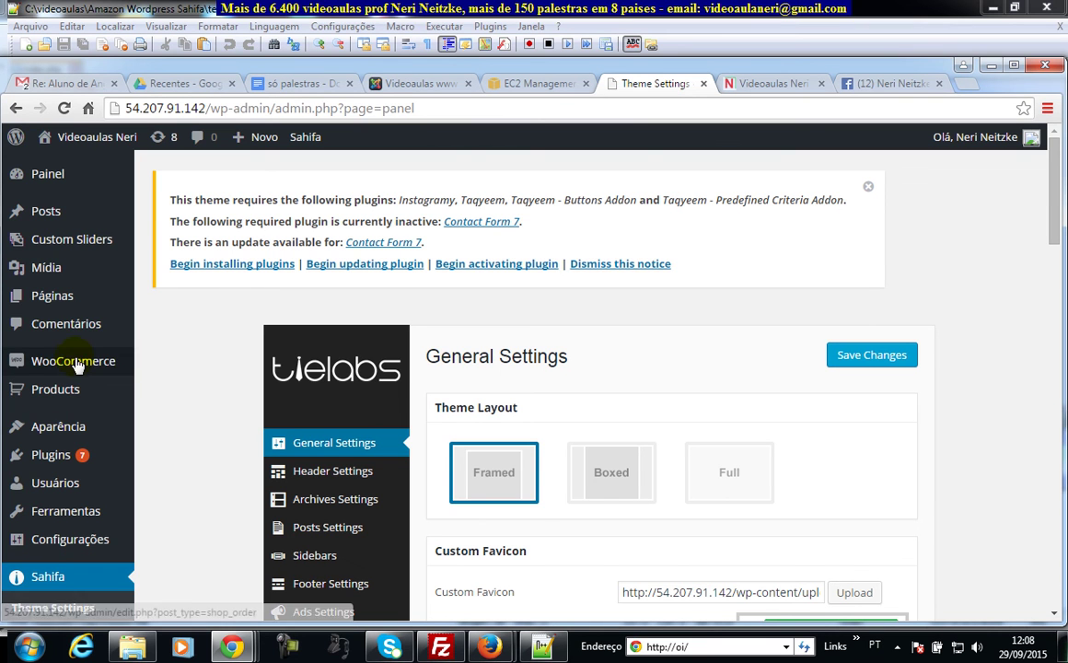
# - Open the Identidade do Site customization and set the iconeNeriFiveIcon image as the site icon, cropped to the default selection
pyautogui.moveTo(69, 374)
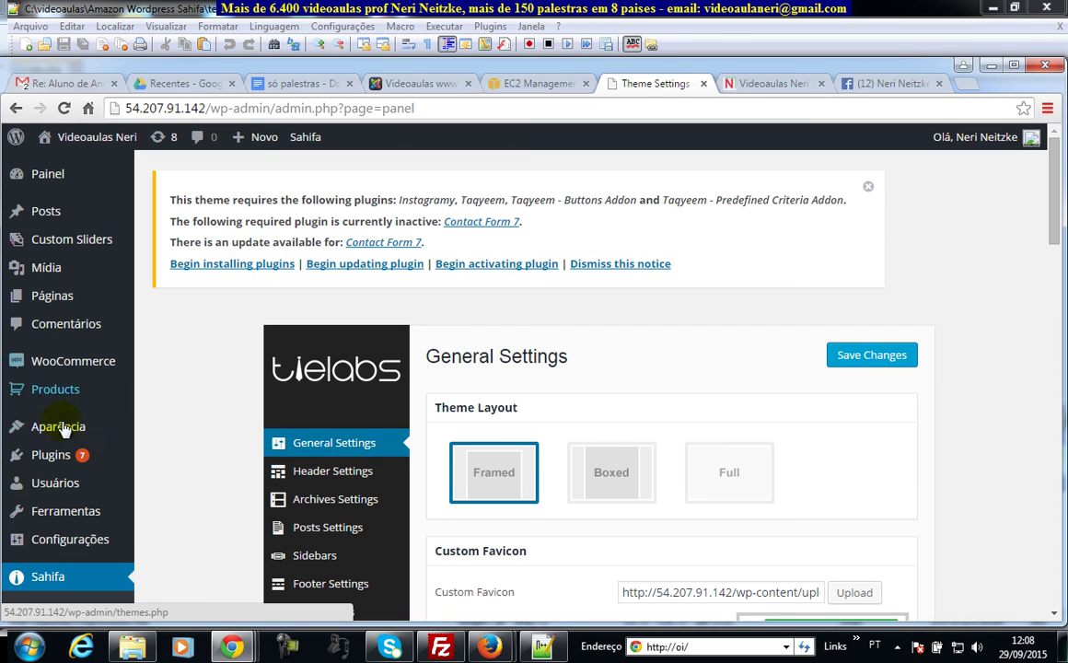
pyautogui.moveTo(58, 427)
pyautogui.click(177, 456)
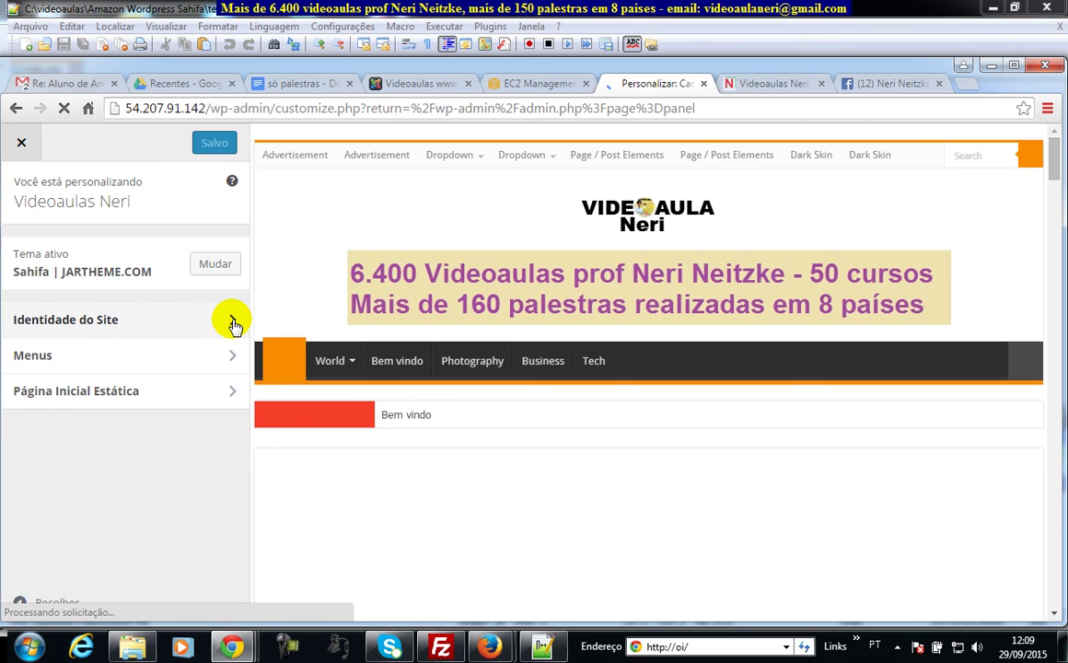
pyautogui.click(233, 322)
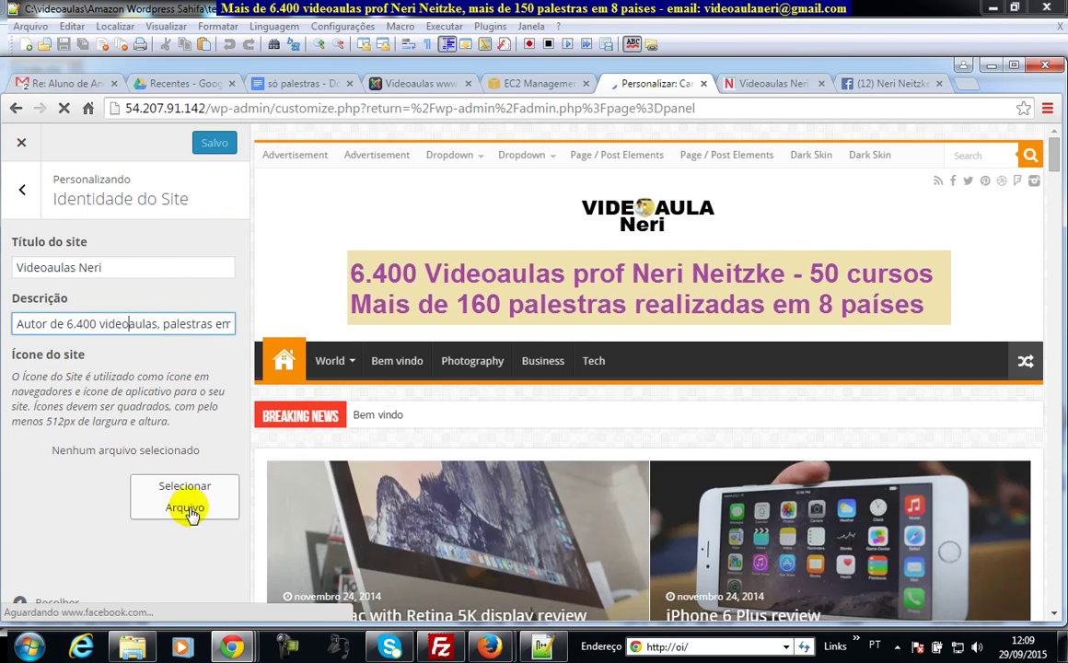
pyautogui.click(187, 502)
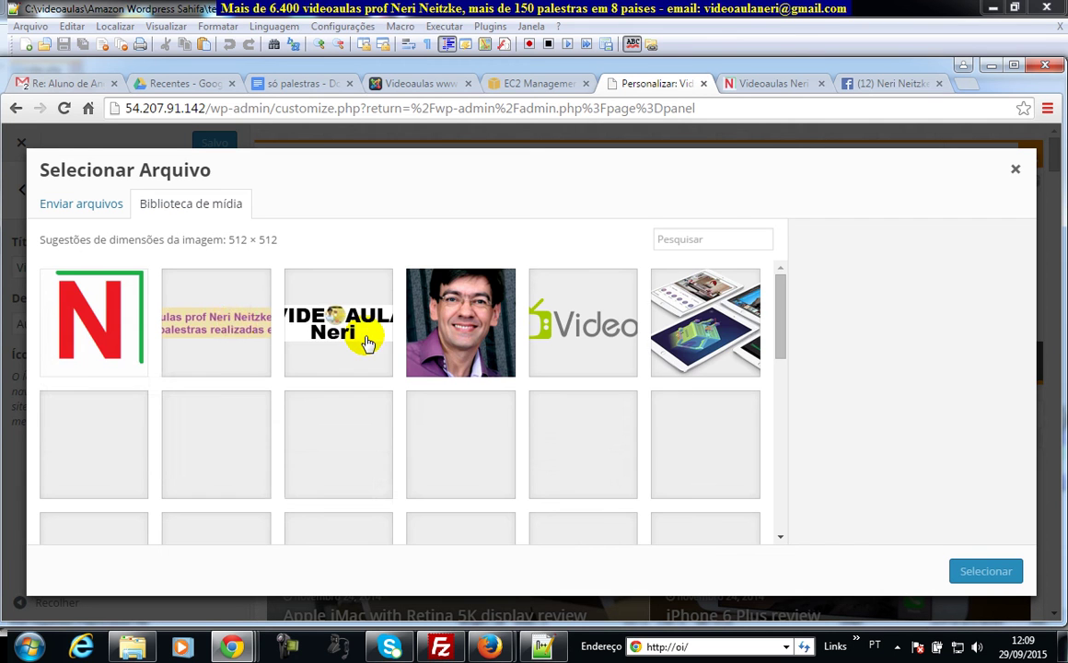
pyautogui.click(93, 313)
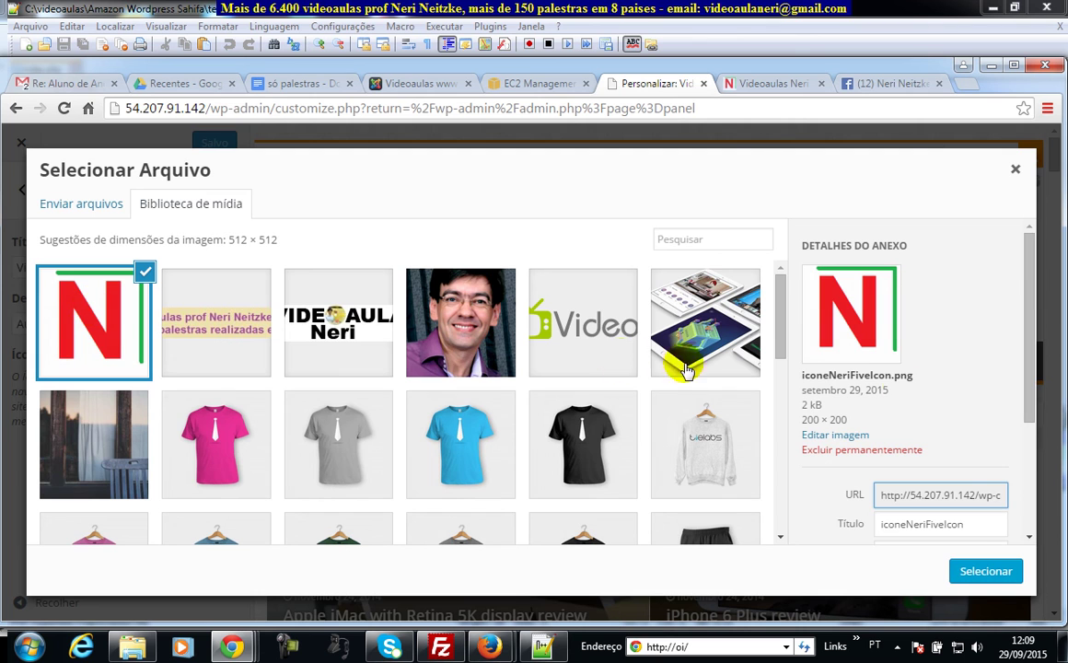
pyautogui.click(983, 573)
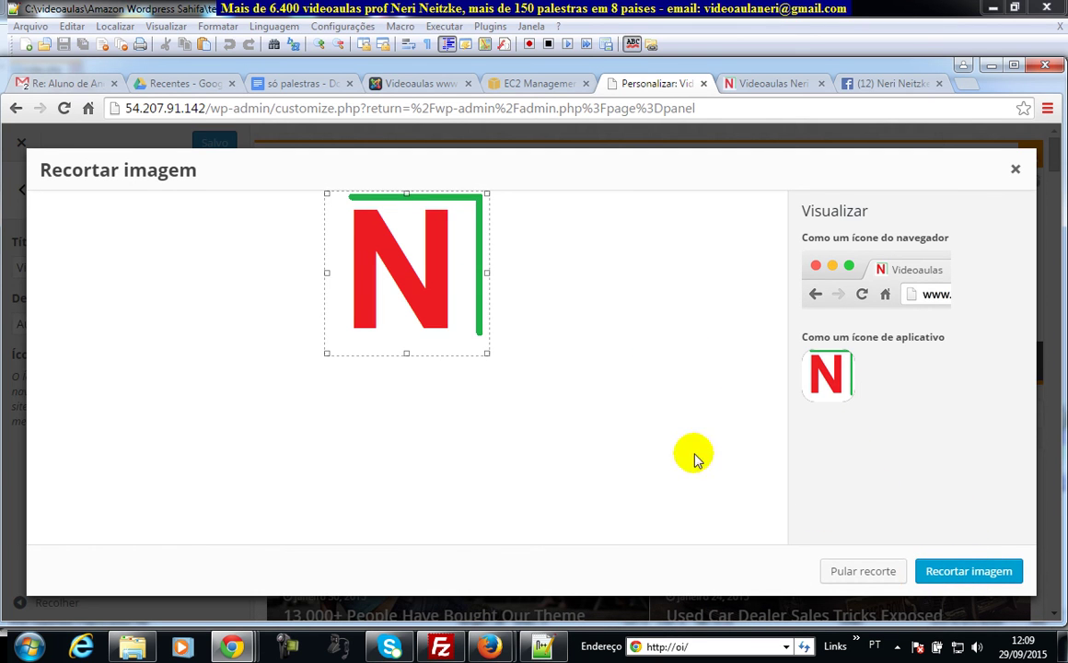
pyautogui.click(982, 572)
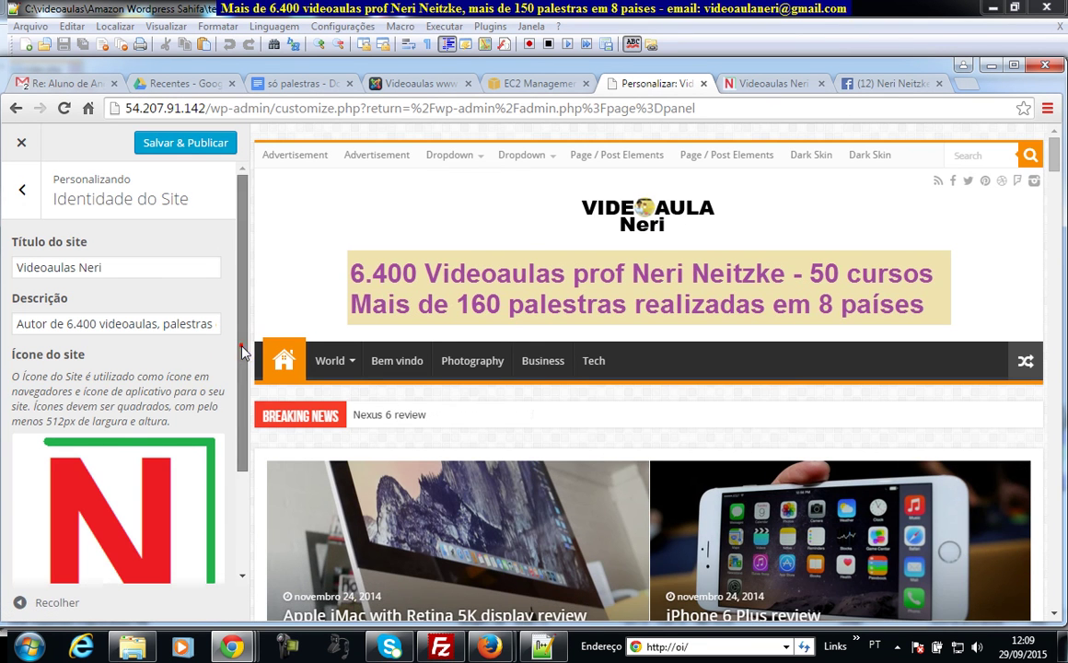
# - Replace the site icon file with iconeNeriFiveIcon.png from the media library, cropped to the default selection
pyautogui.scroll(-2, 238, 343)
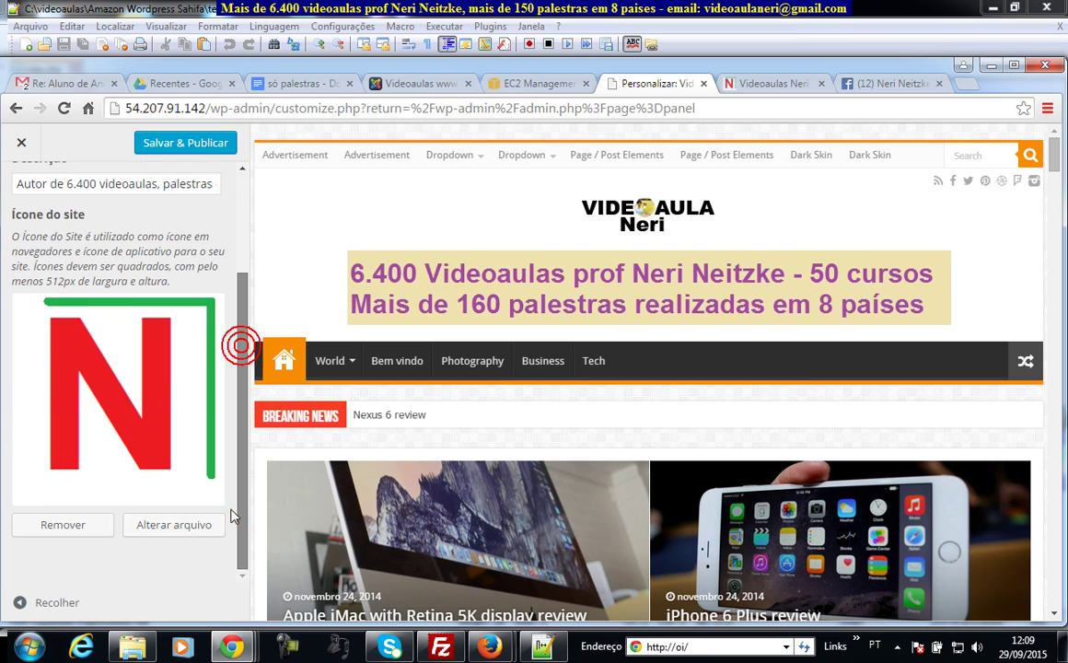
pyautogui.click(187, 533)
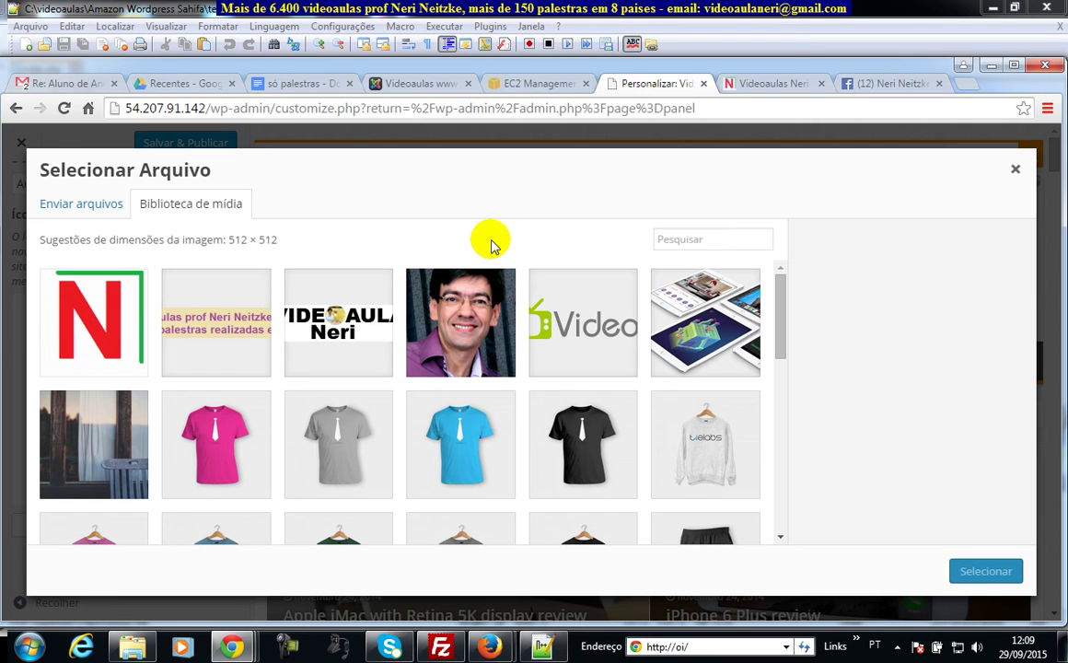
pyautogui.click(72, 212)
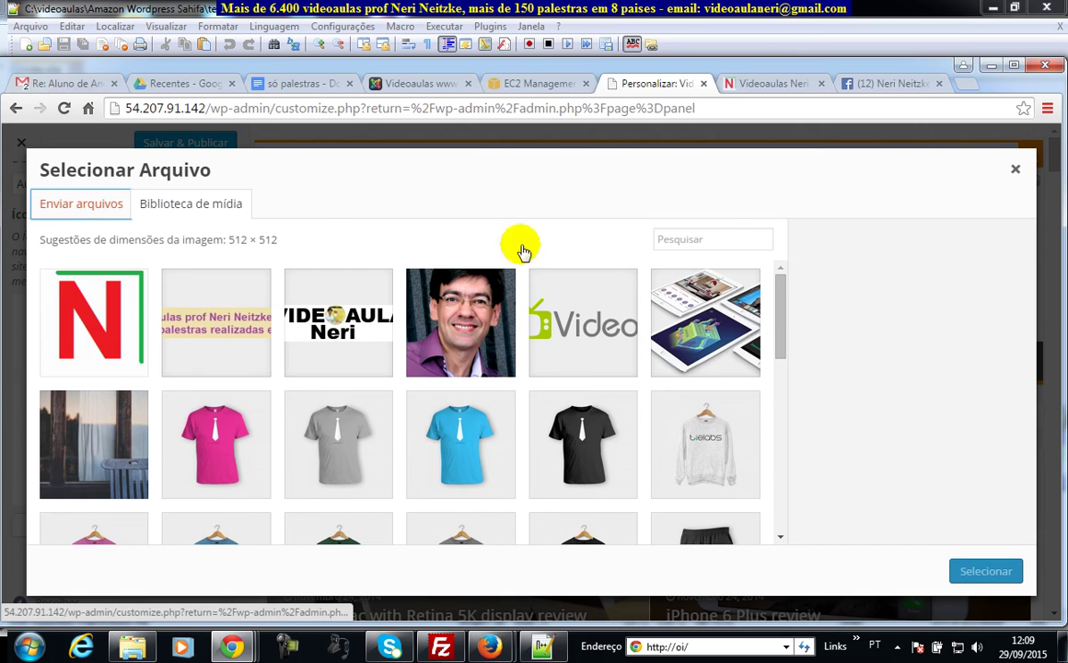
pyautogui.click(210, 204)
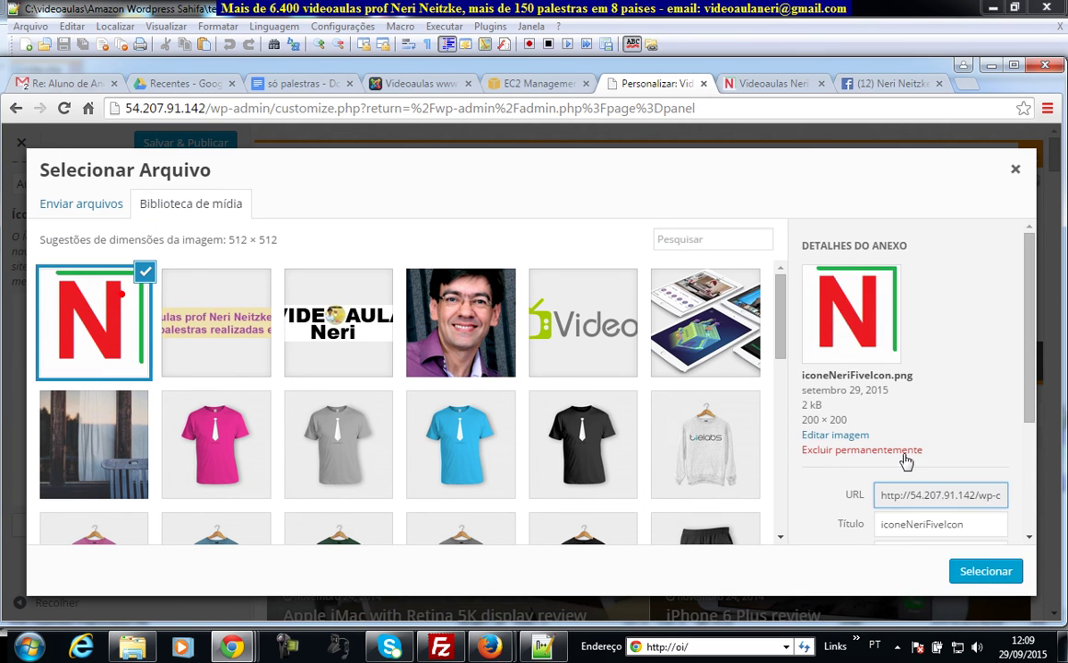
pyautogui.click(987, 572)
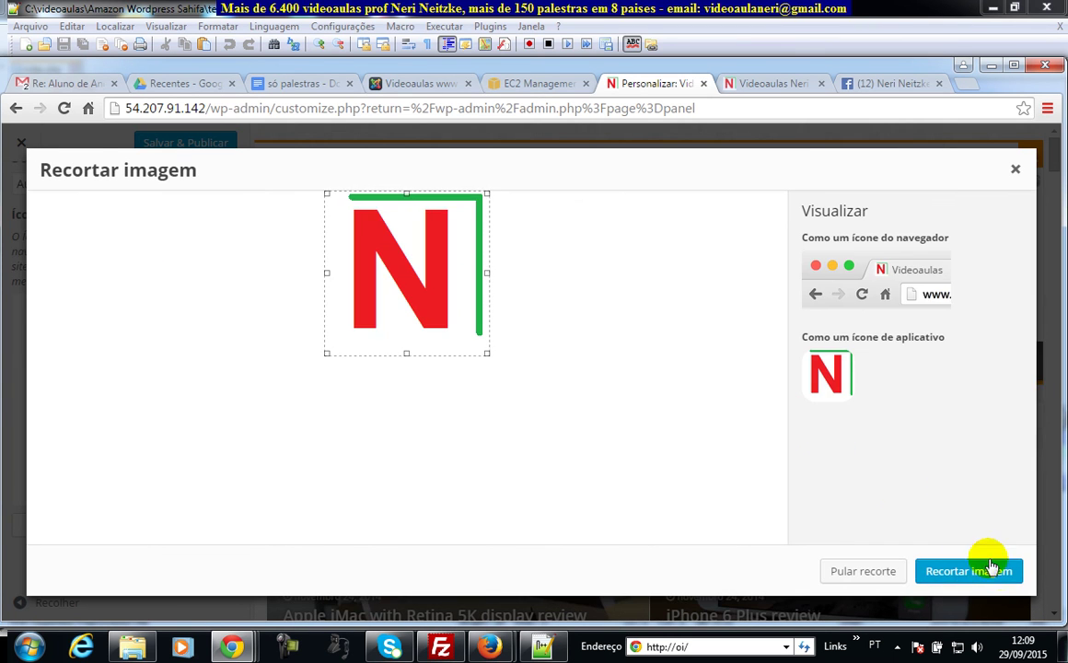
pyautogui.click(989, 573)
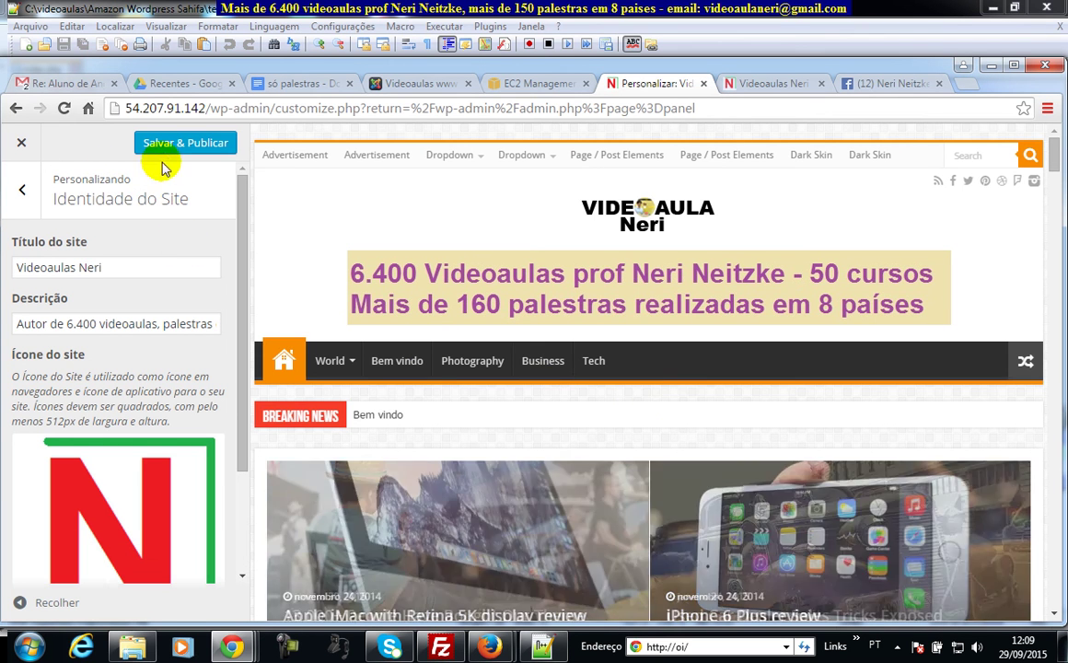
# - Save and publish the site identity changes, and switch to the site's home page to check its browser tab icon
pyautogui.click(173, 143)
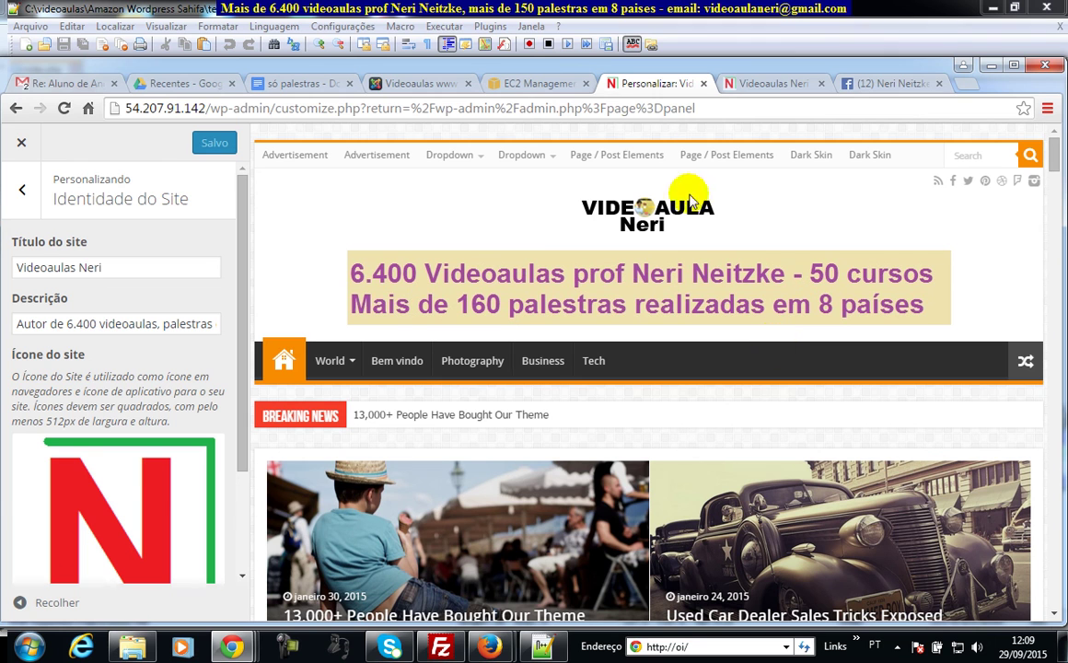
pyautogui.moveTo(238, 287); pyautogui.dragTo(242, 335)
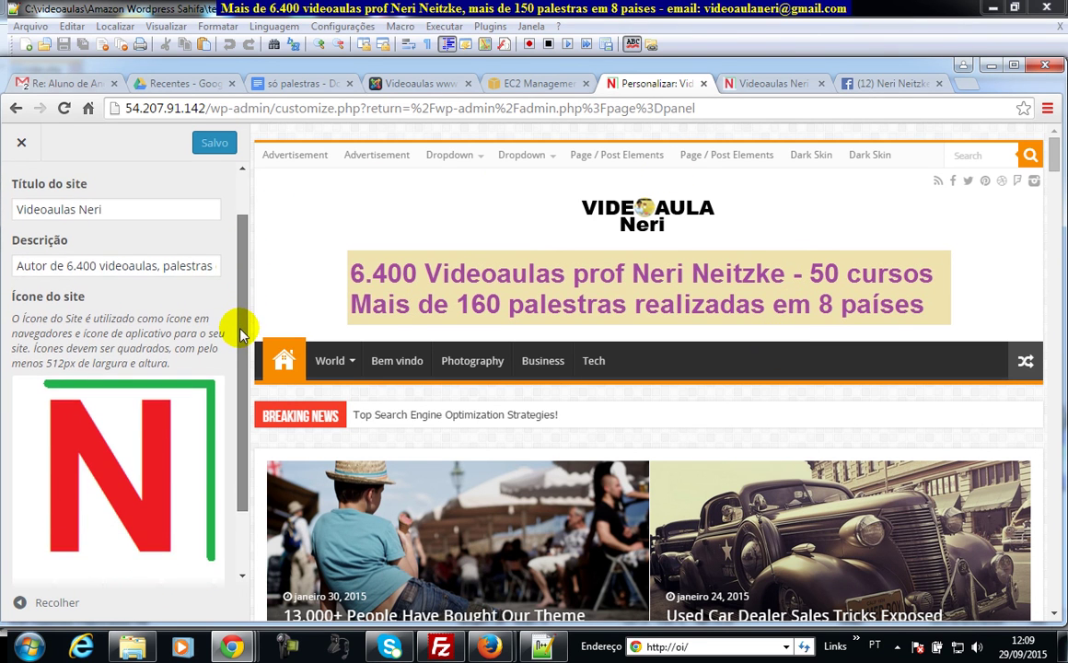
pyautogui.click(778, 83)
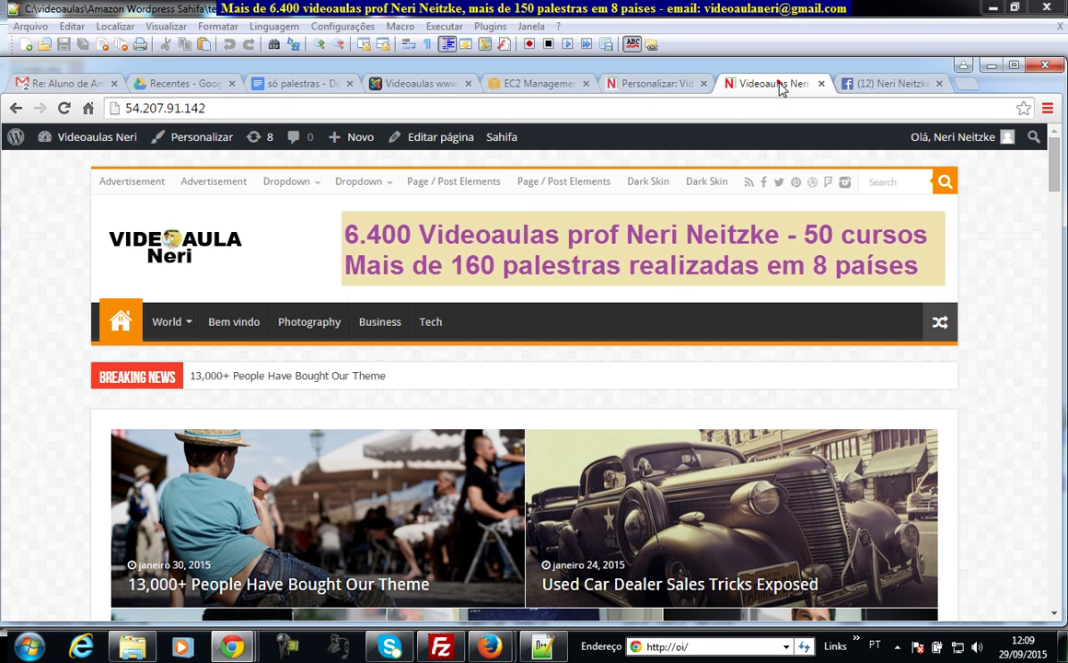